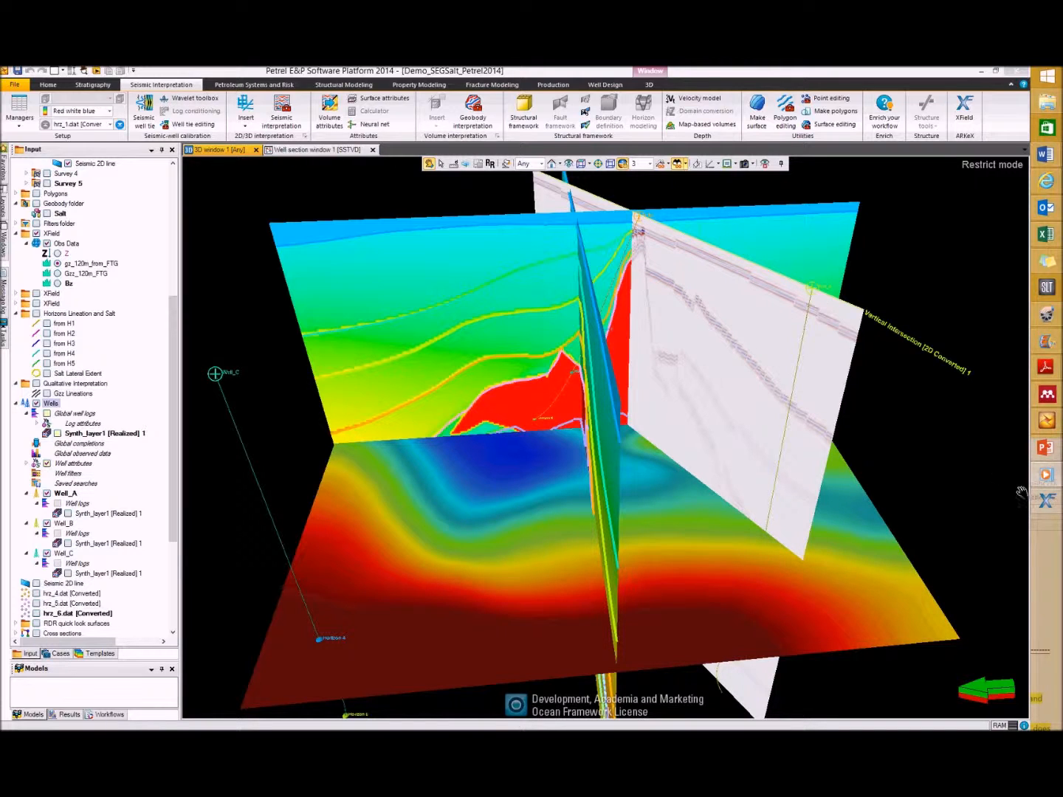
# Step: Switch to XField and load the Petrel Wells folder into the well selection with a 1000 m intersection tolerance
pyautogui.click(1046, 502)
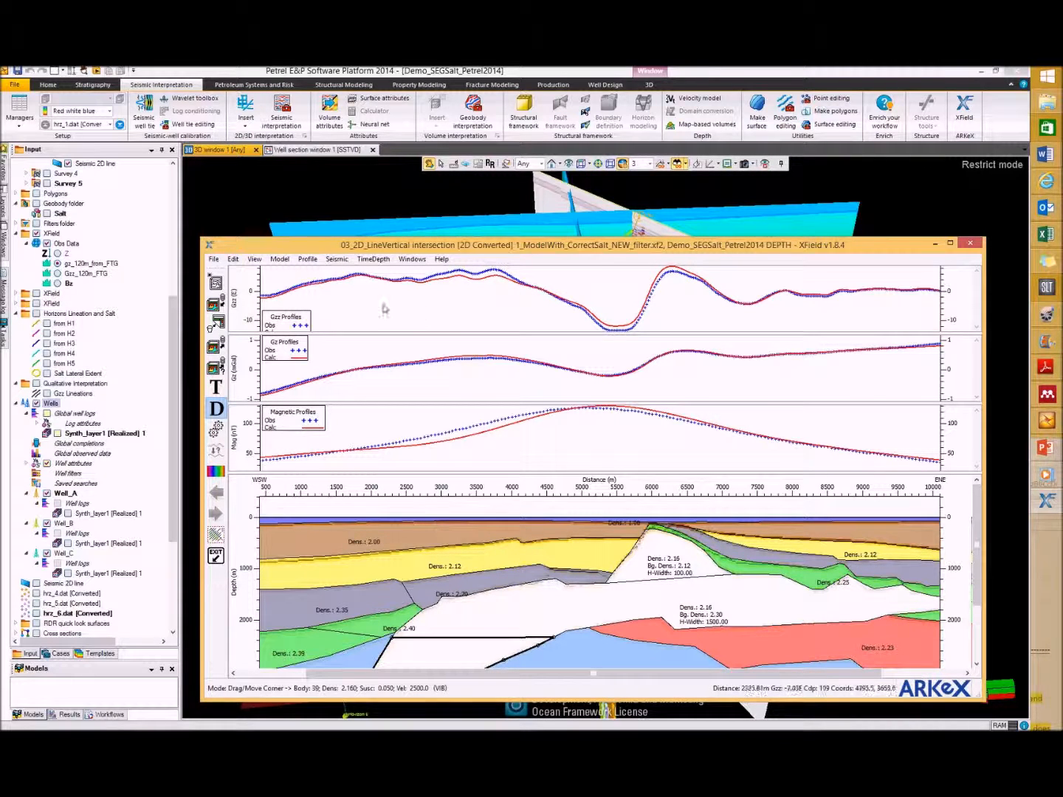
pyautogui.click(280, 259)
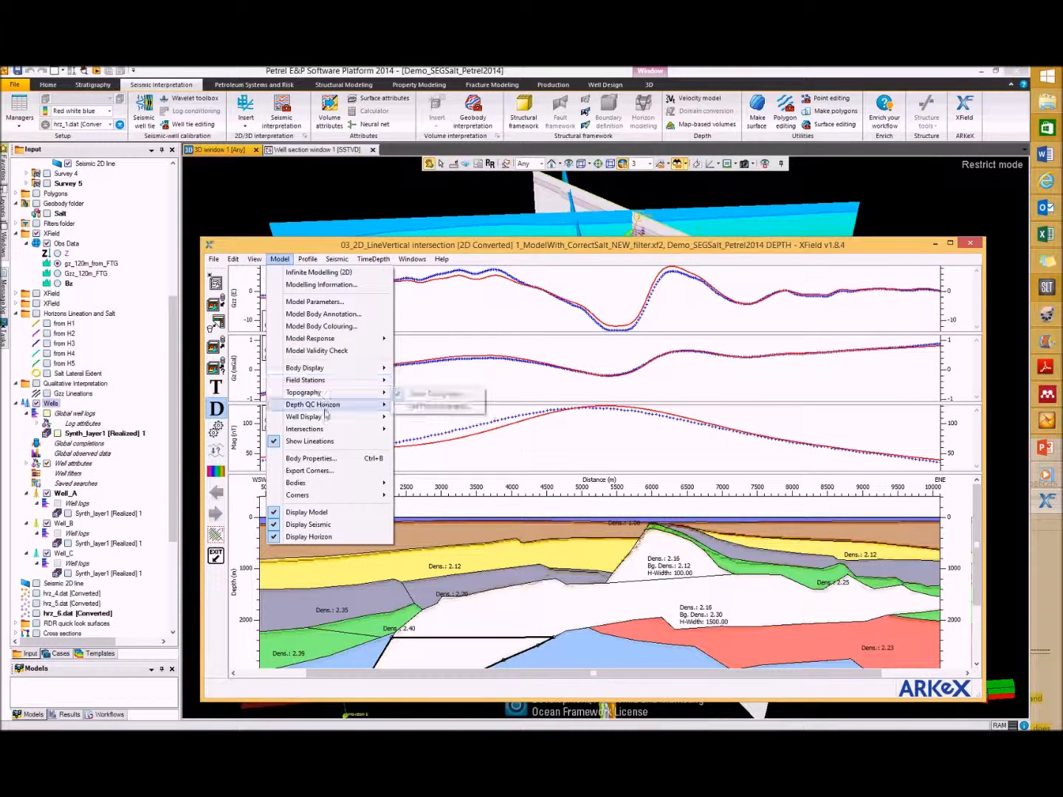
pyautogui.moveTo(328, 418)
pyautogui.click(425, 419)
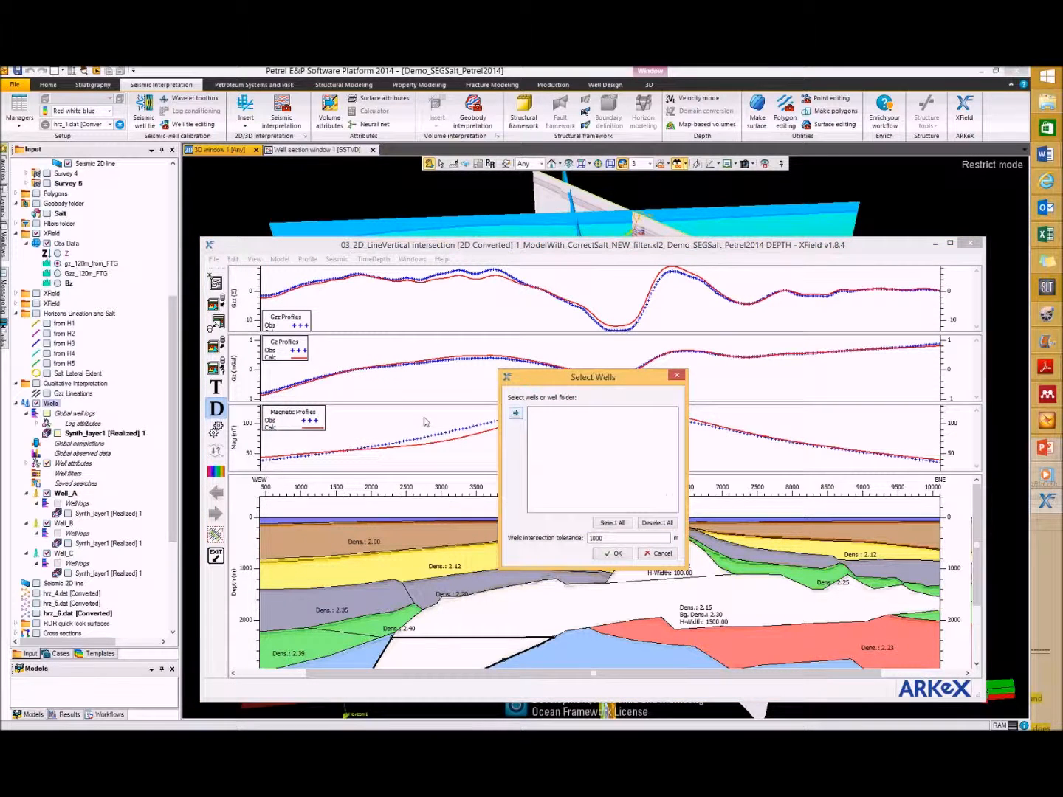
pyautogui.click(51, 404)
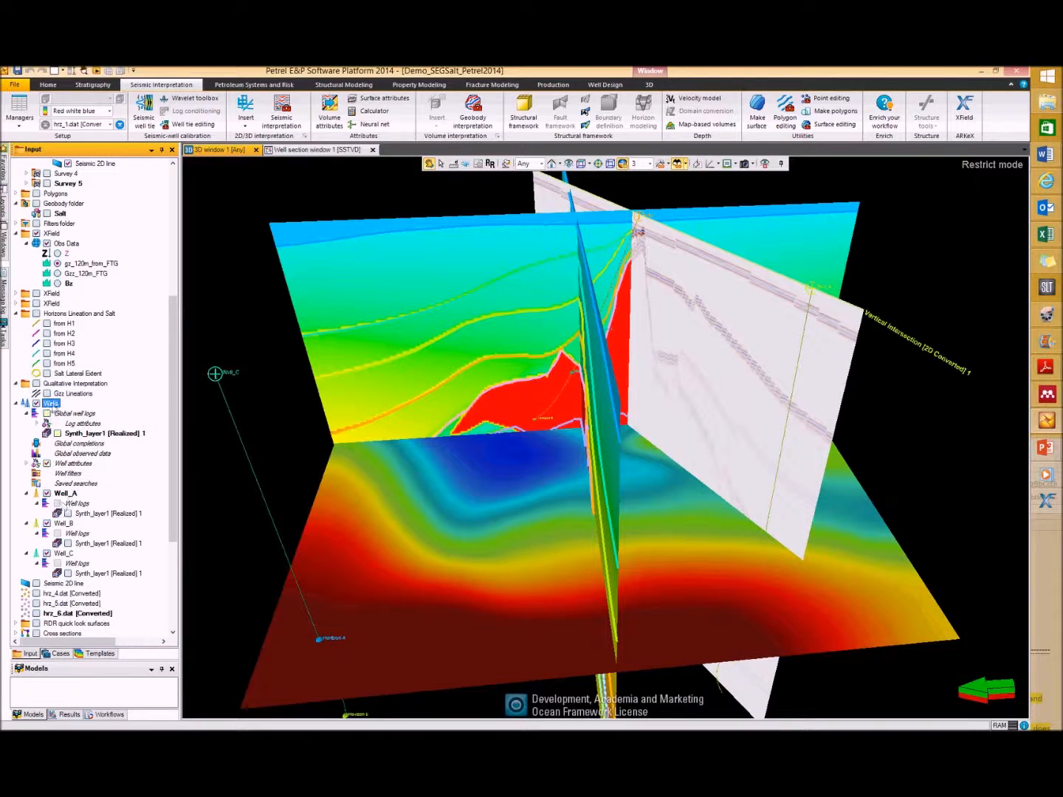
pyautogui.click(1046, 500)
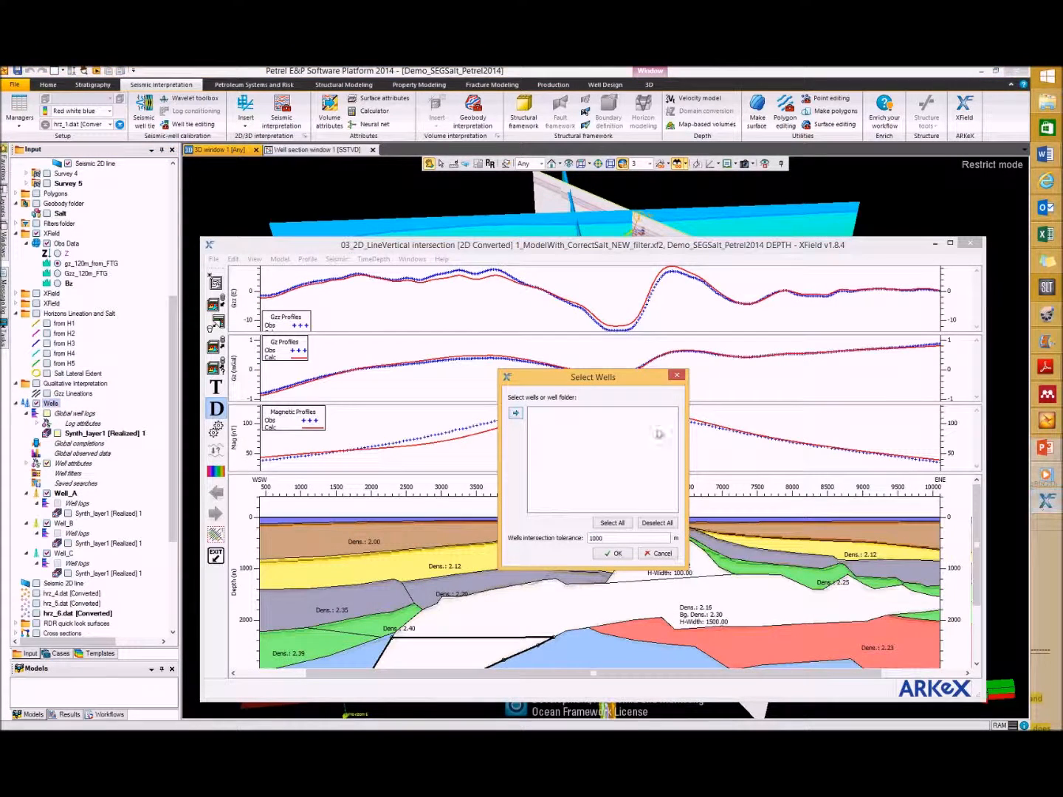
pyautogui.click(515, 414)
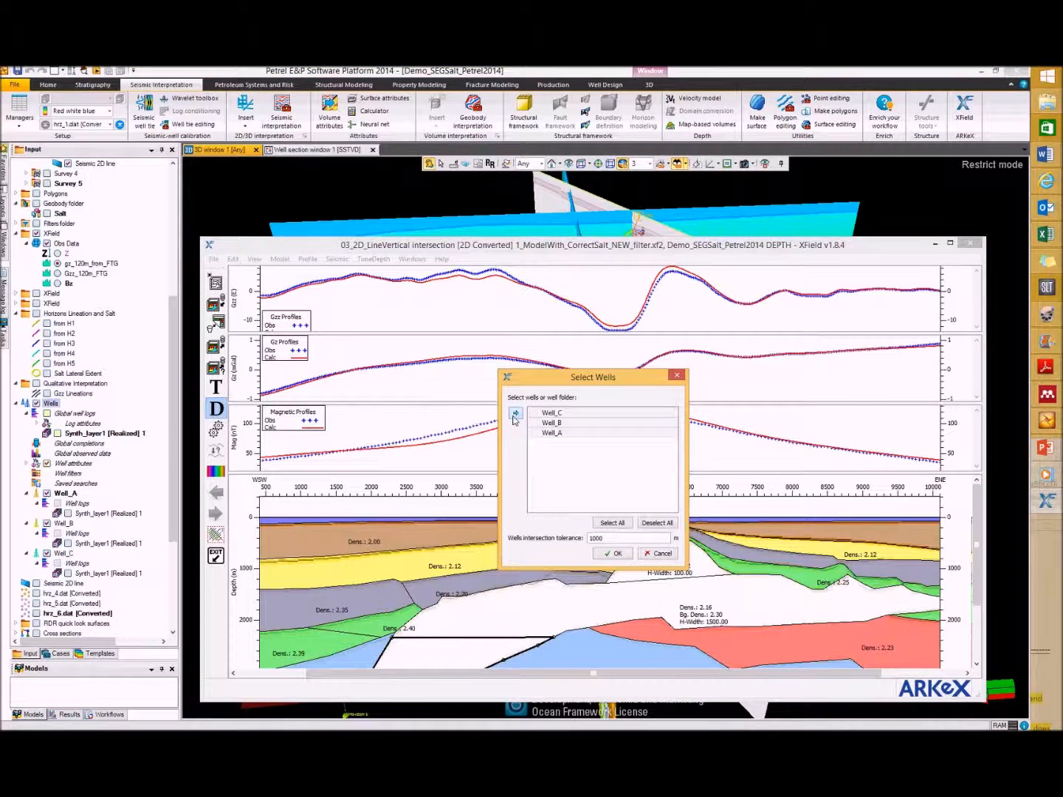
pyautogui.click(616, 554)
# Step: Display the well intersections and the well tracks on the model section
pyautogui.click(280, 259)
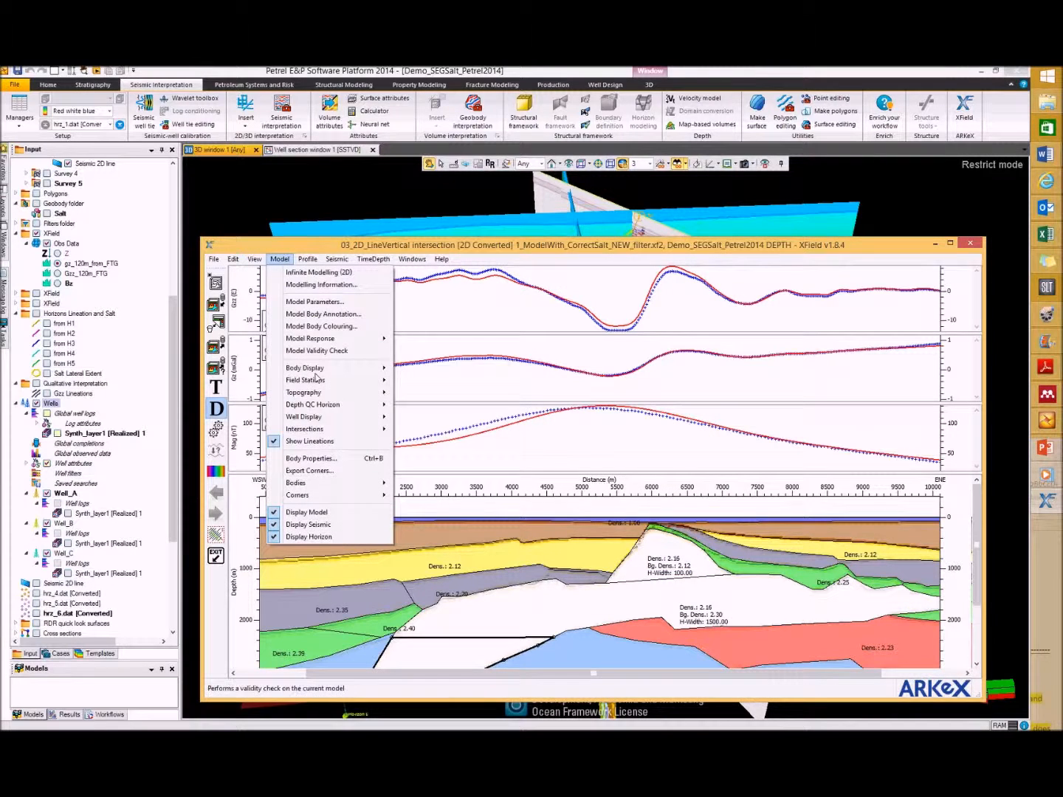
pyautogui.moveTo(340, 418)
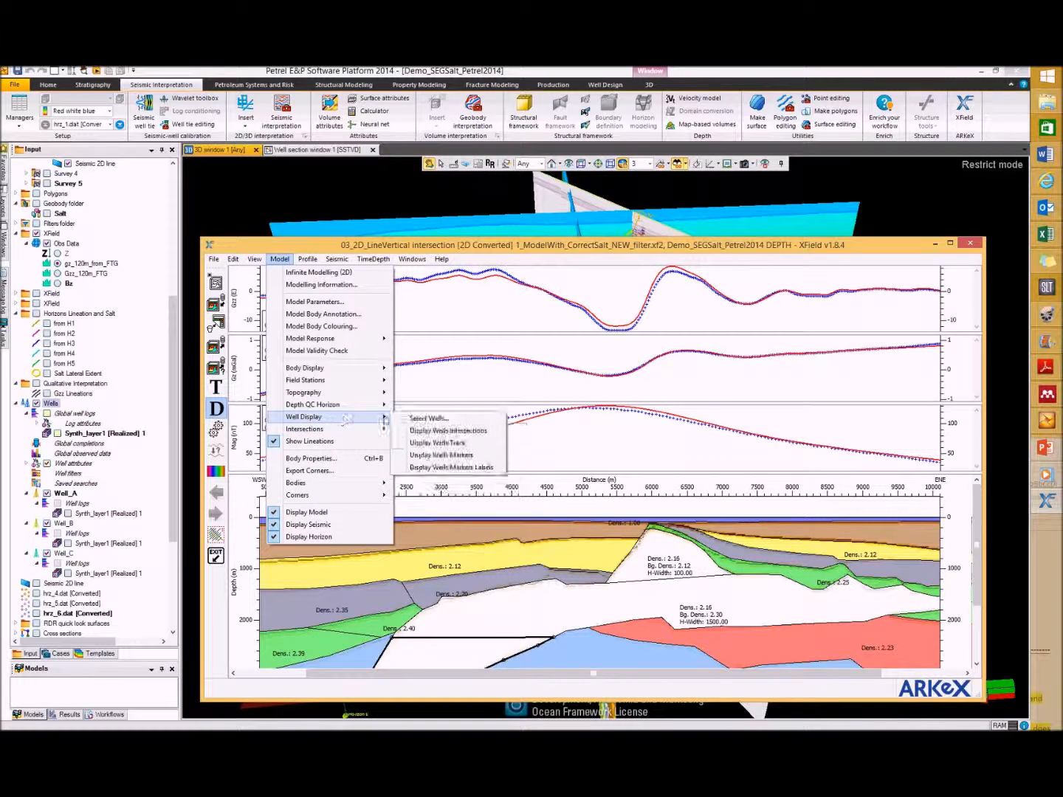
pyautogui.click(443, 430)
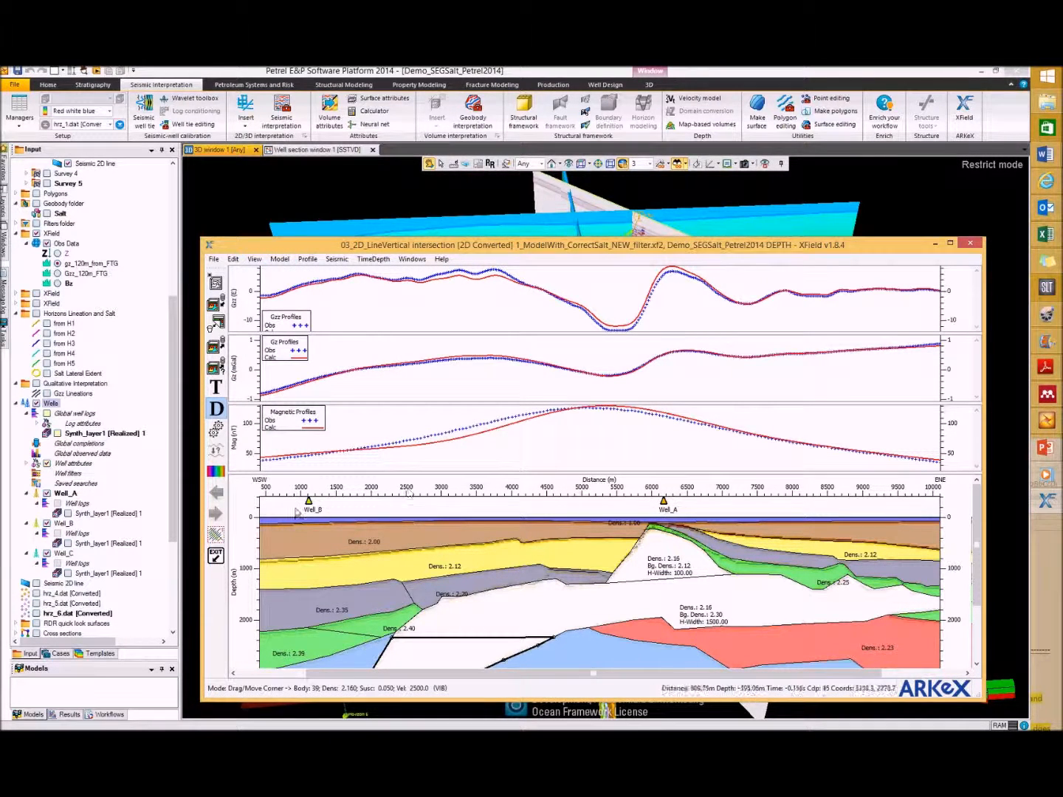
pyautogui.click(279, 259)
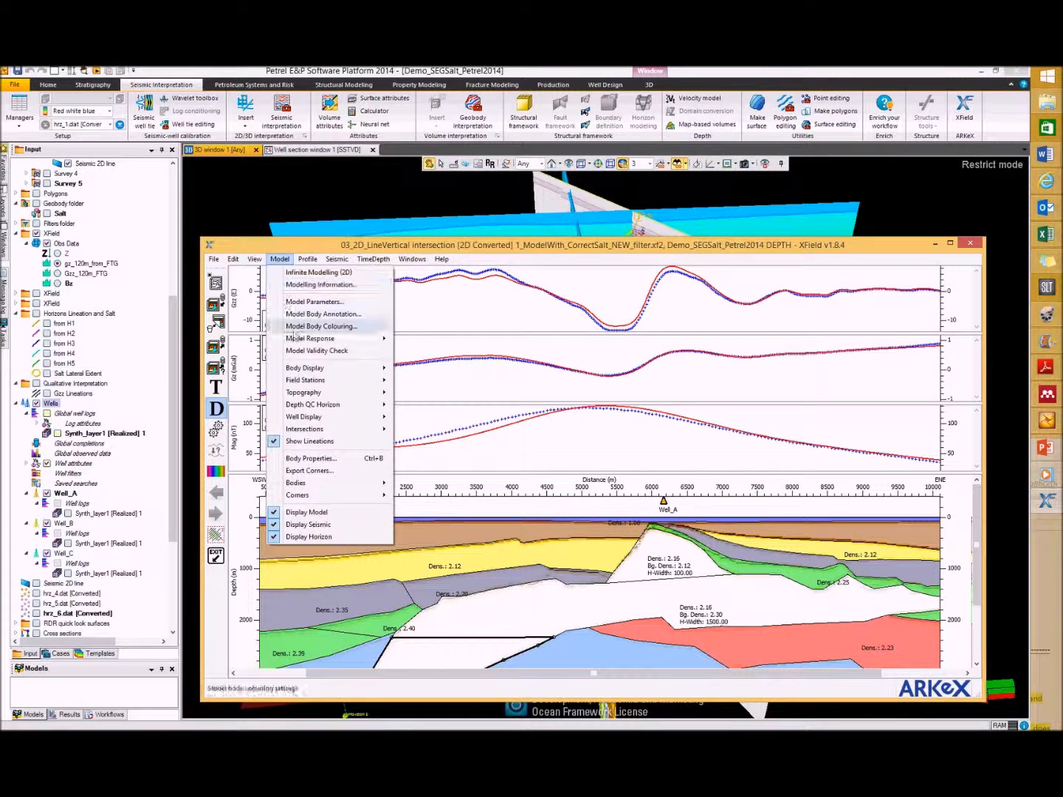
pyautogui.moveTo(329, 417)
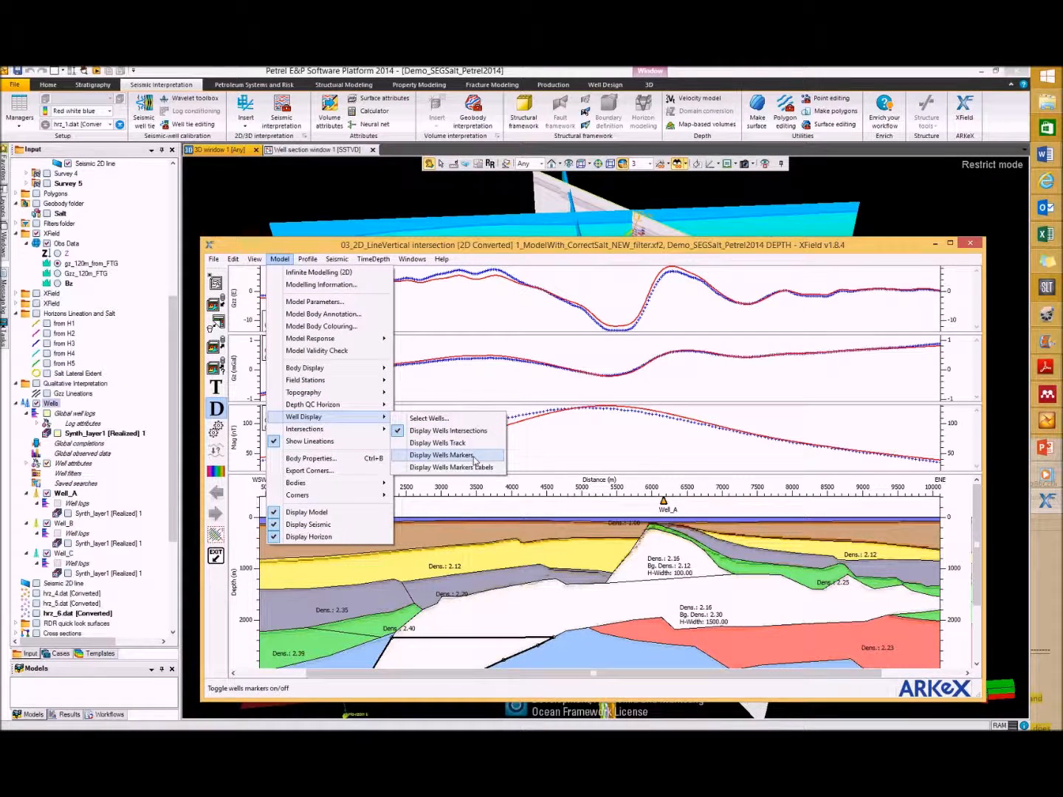
pyautogui.click(477, 448)
# Step: Display the well markers and their labels on the model section
pyautogui.click(279, 259)
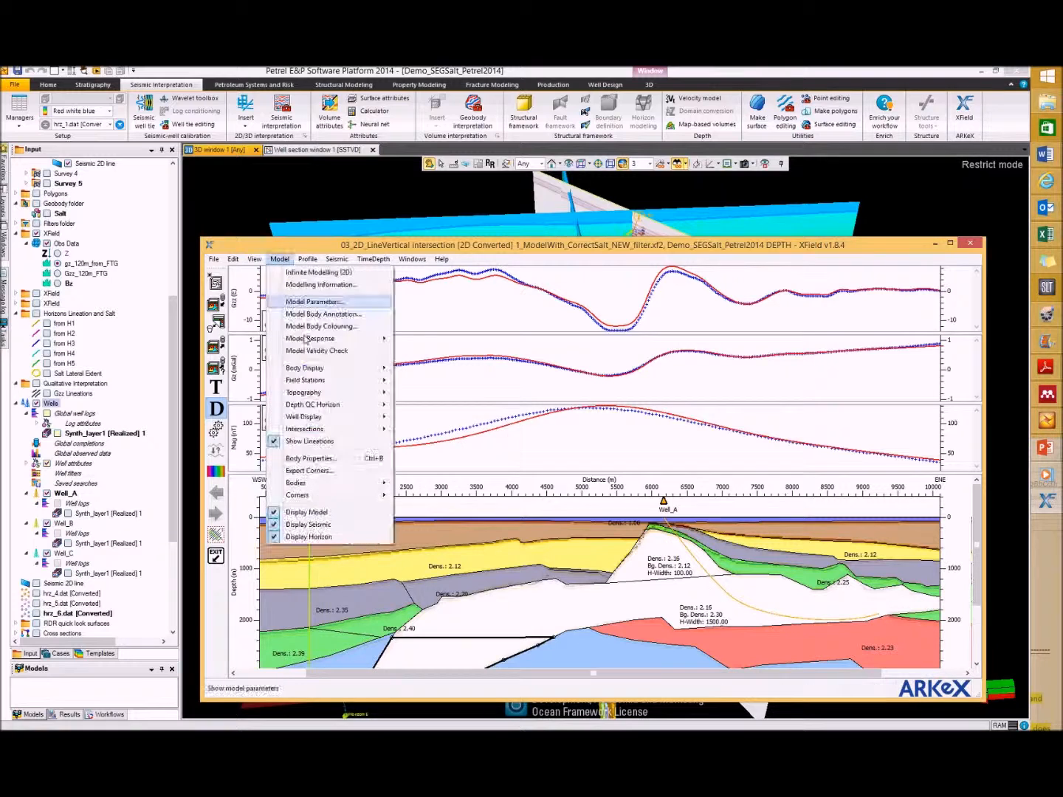
pyautogui.moveTo(318, 406)
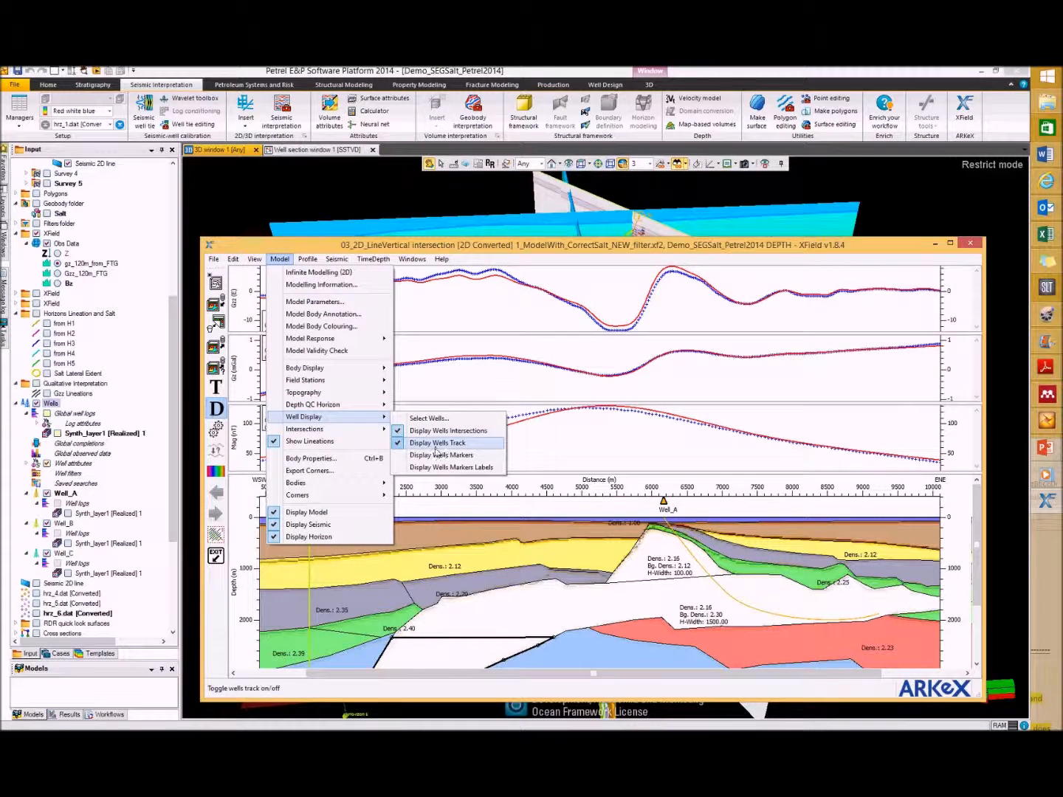
pyautogui.click(419, 456)
pyautogui.click(279, 259)
pyautogui.moveTo(325, 417)
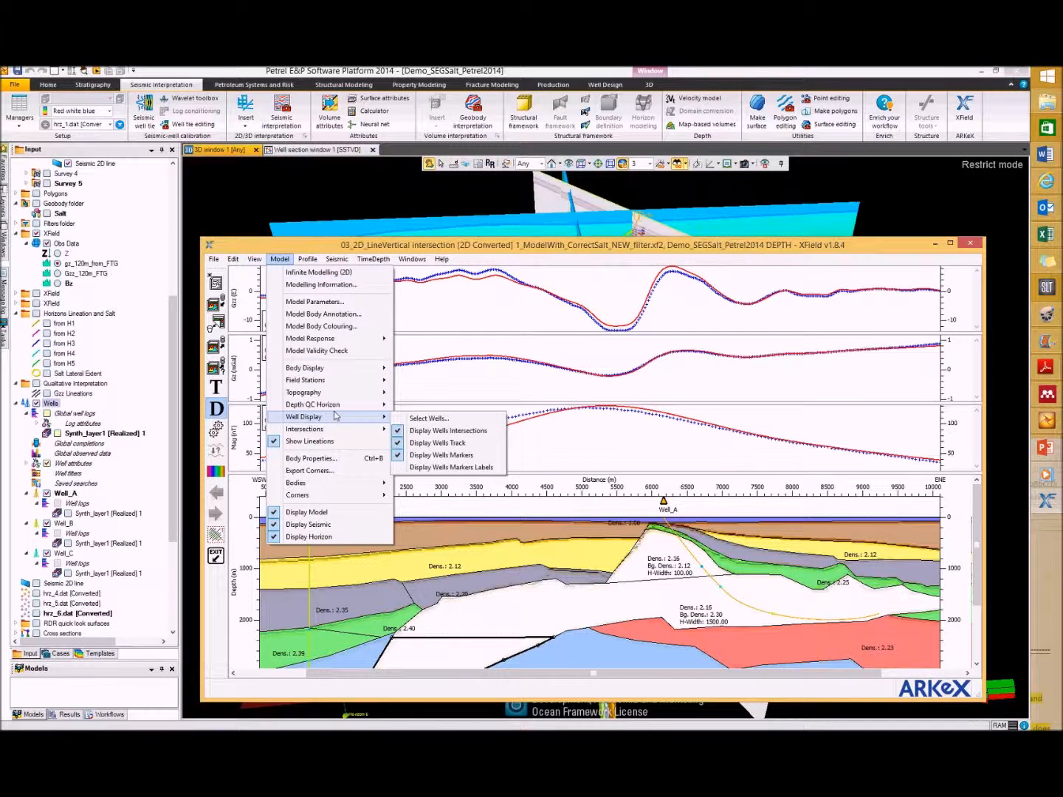
pyautogui.click(436, 468)
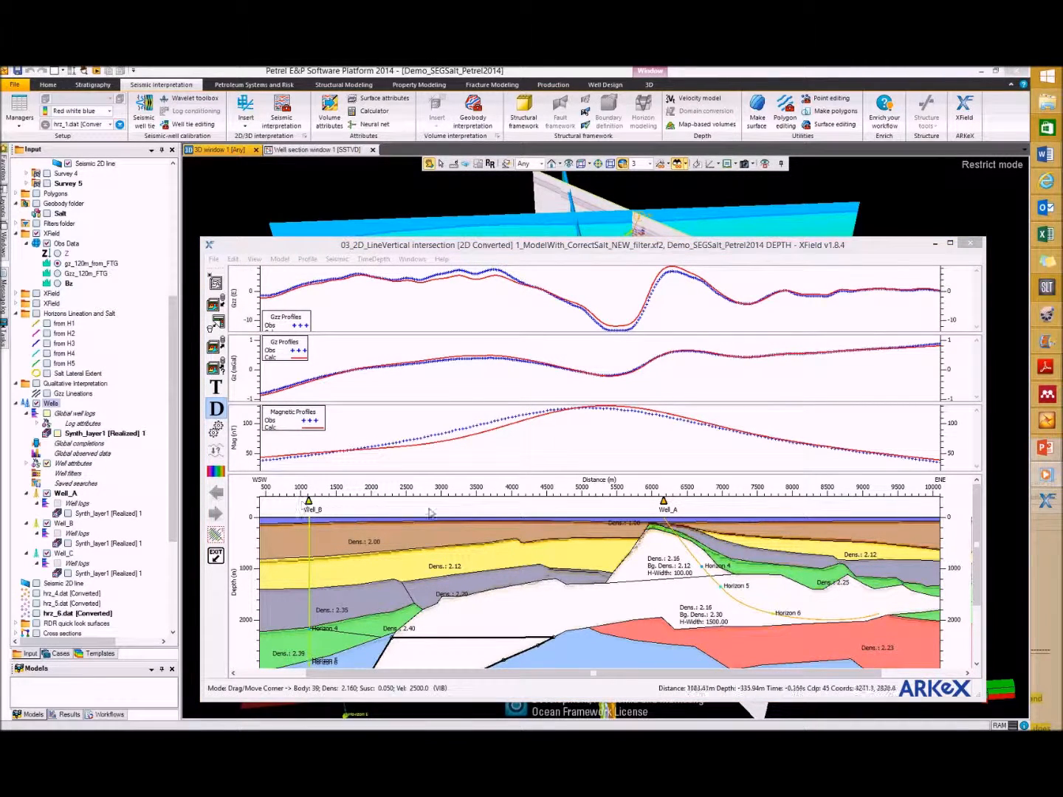
# Step: Compare the section in the time and depth domains, and review the selected wells and their intersection tolerance
pyautogui.click(215, 386)
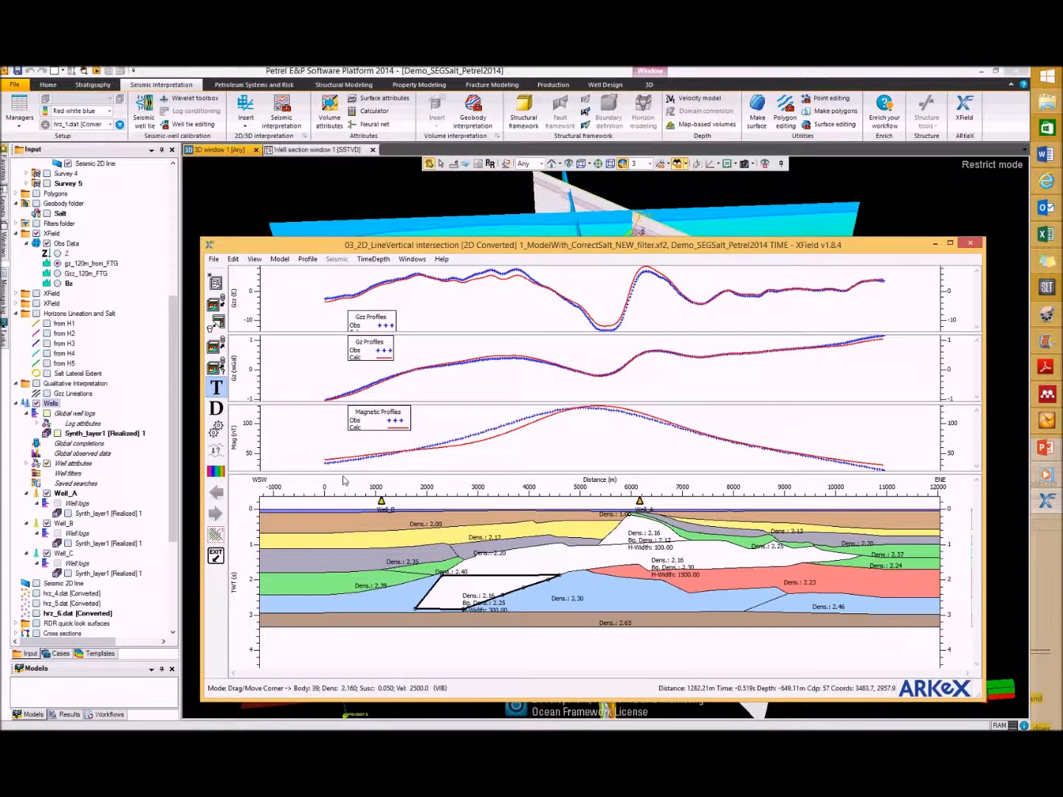
pyautogui.click(216, 409)
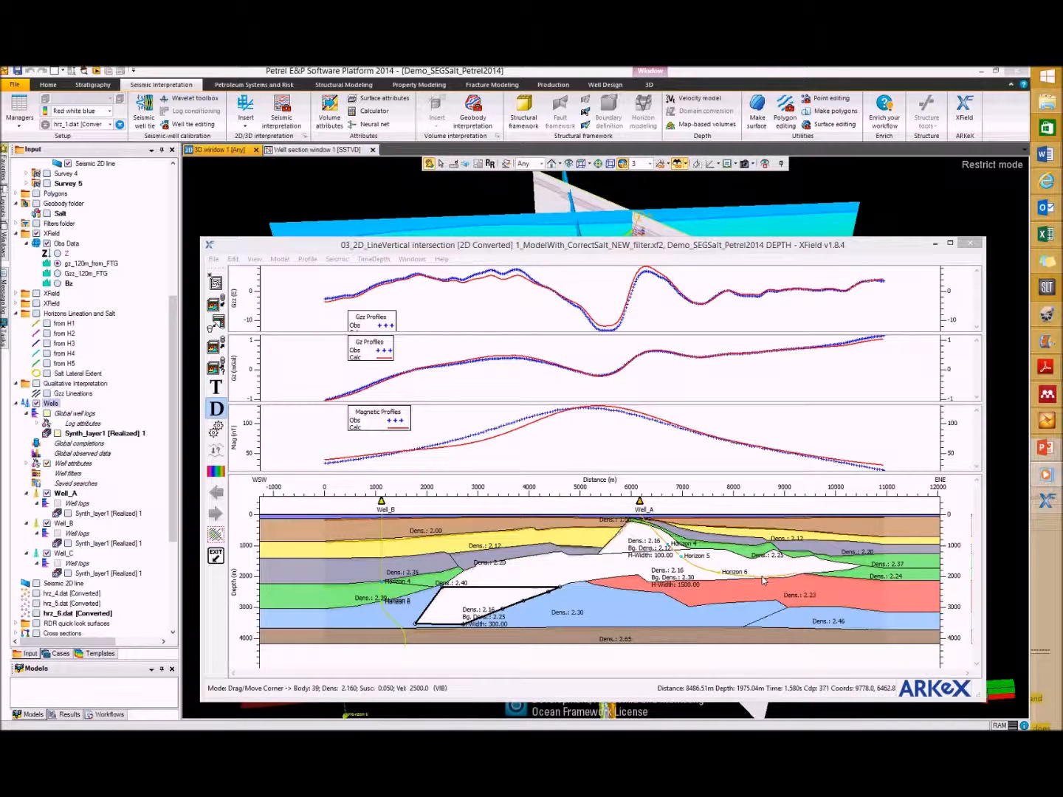
pyautogui.click(280, 259)
pyautogui.moveTo(302, 417)
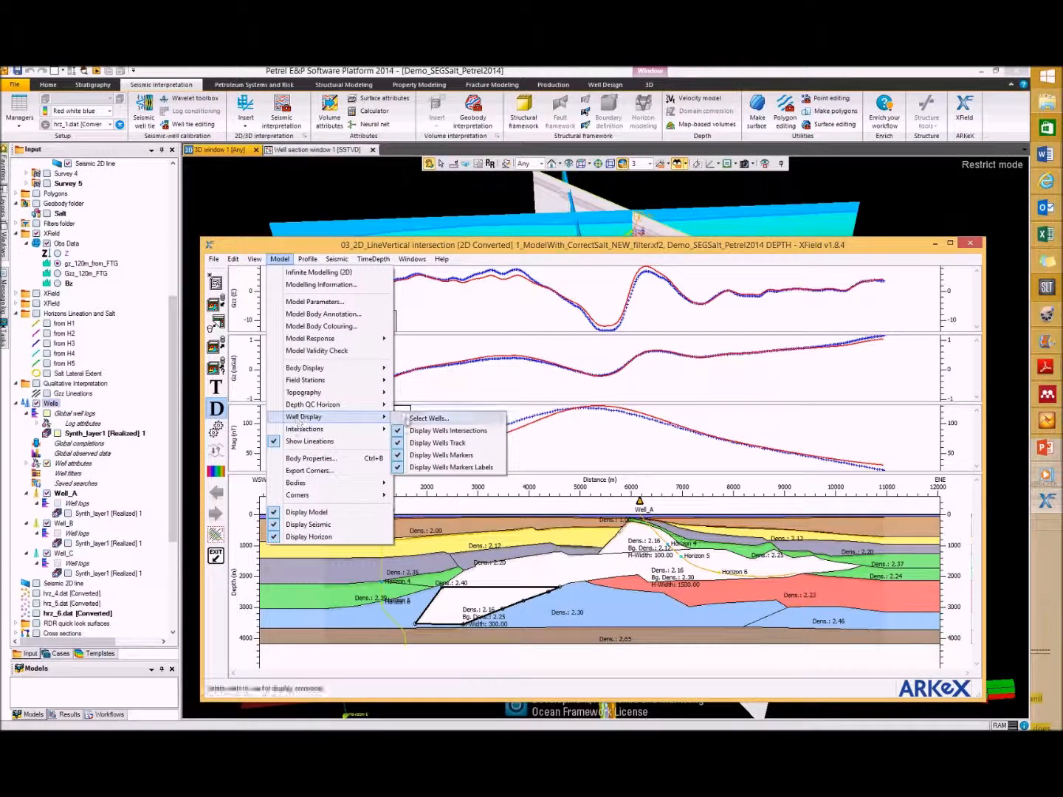
pyautogui.click(428, 418)
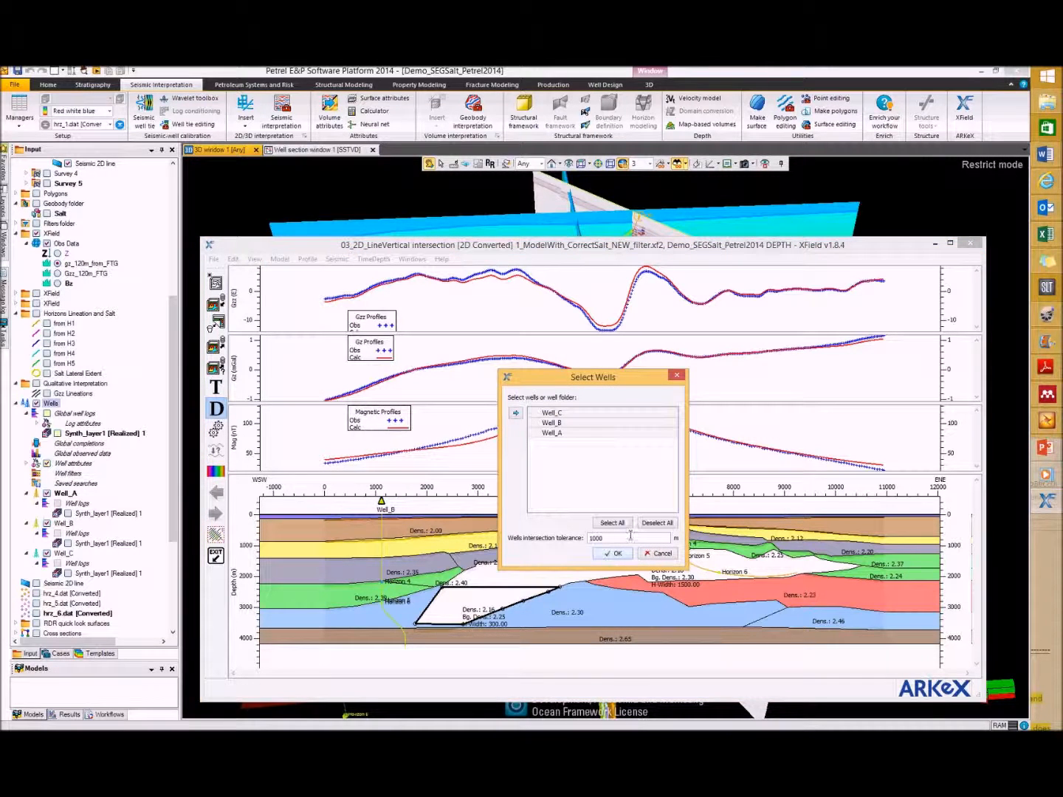
pyautogui.click(606, 554)
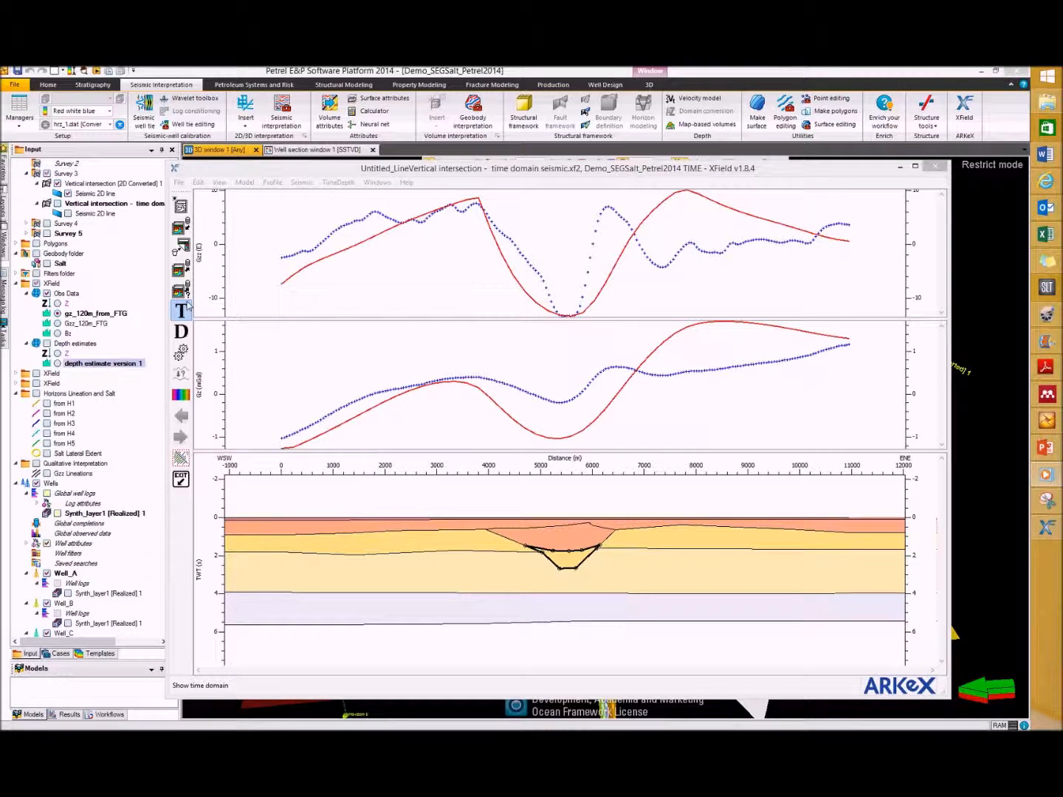
pyautogui.click(180, 182)
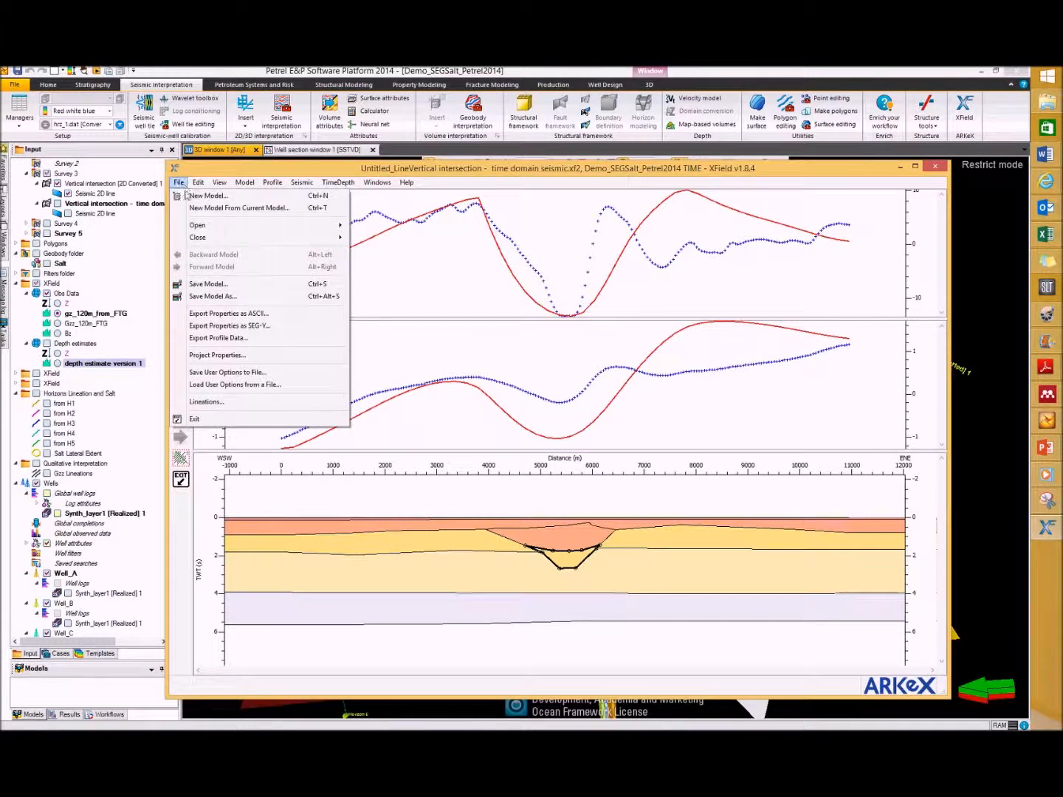
pyautogui.moveTo(216, 229)
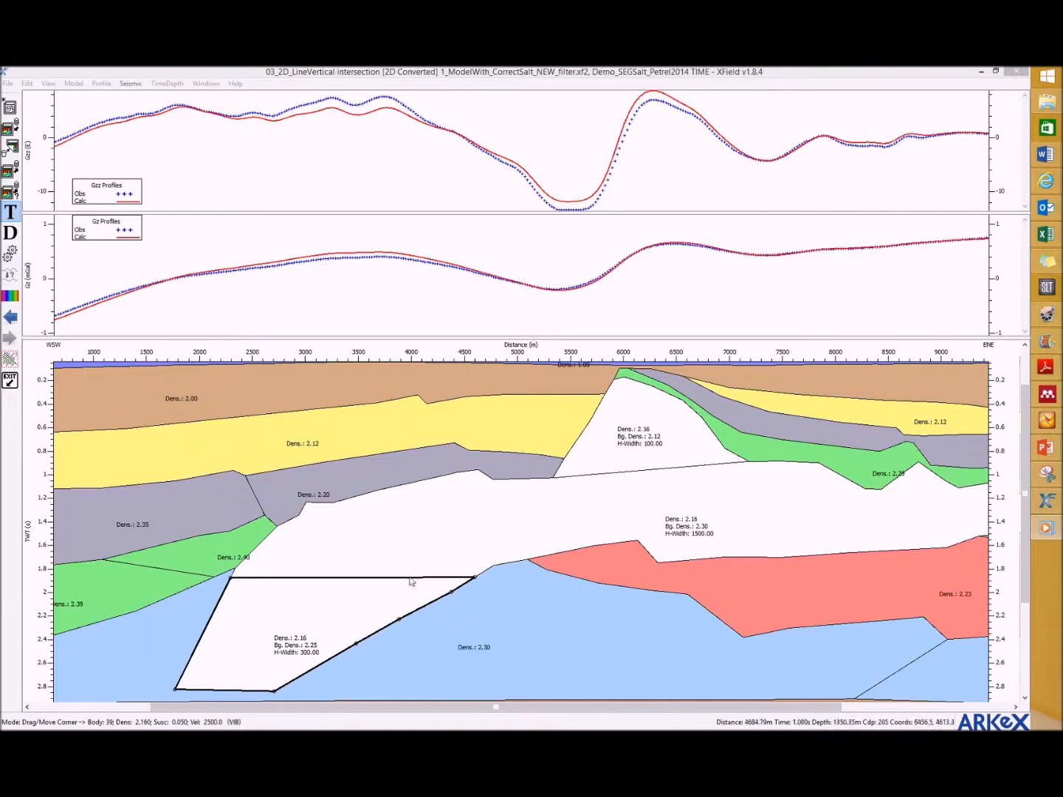
# Step: Set up a body corner export at trace locations with time values, writing to a data file named test
pyautogui.rightClick(304, 559)
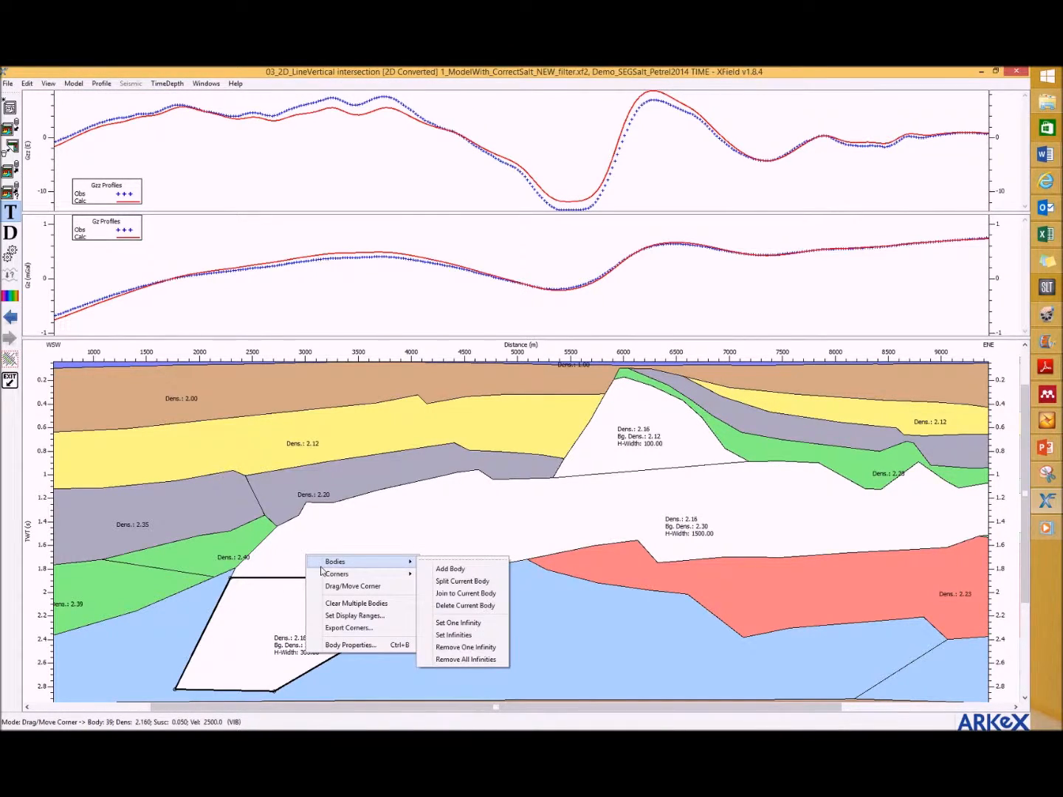
pyautogui.click(350, 628)
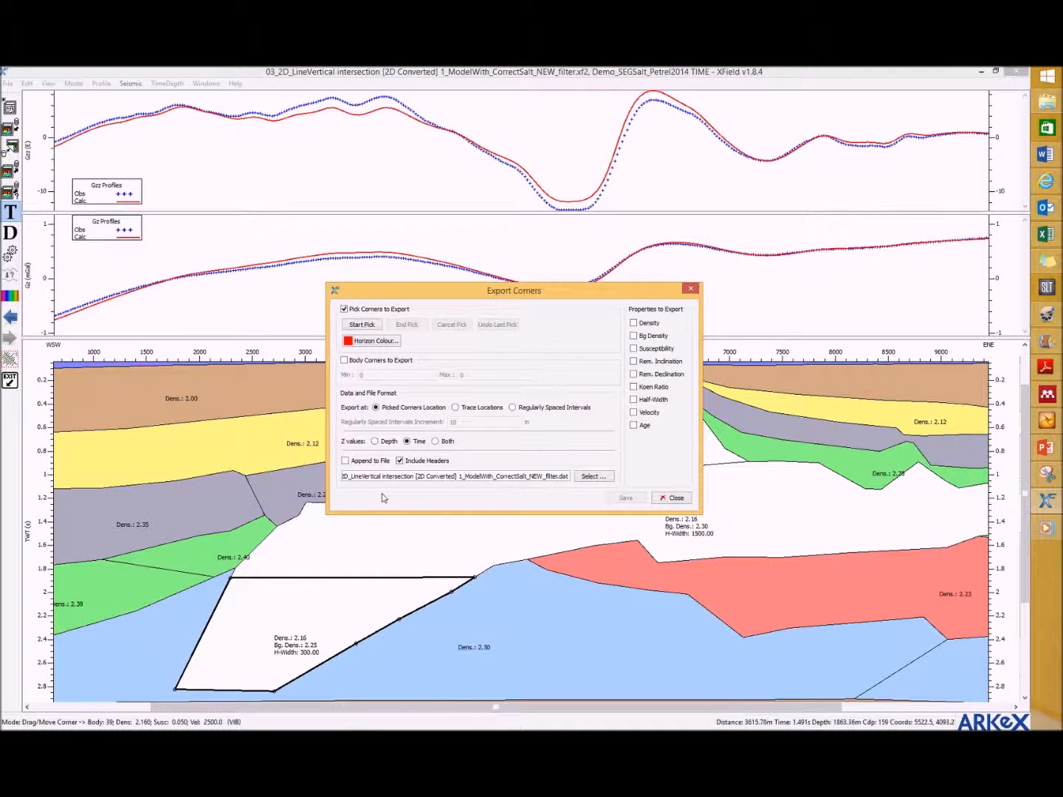
pyautogui.moveTo(442, 290); pyautogui.dragTo(280, 227)
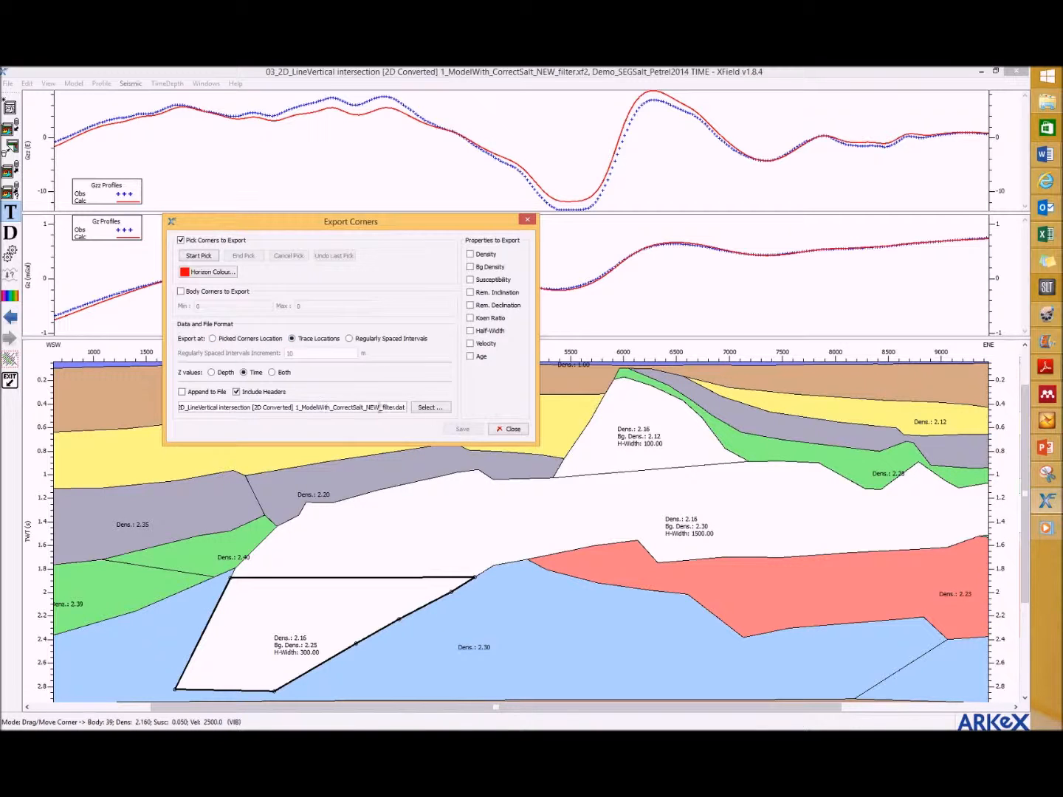
pyautogui.click(428, 408)
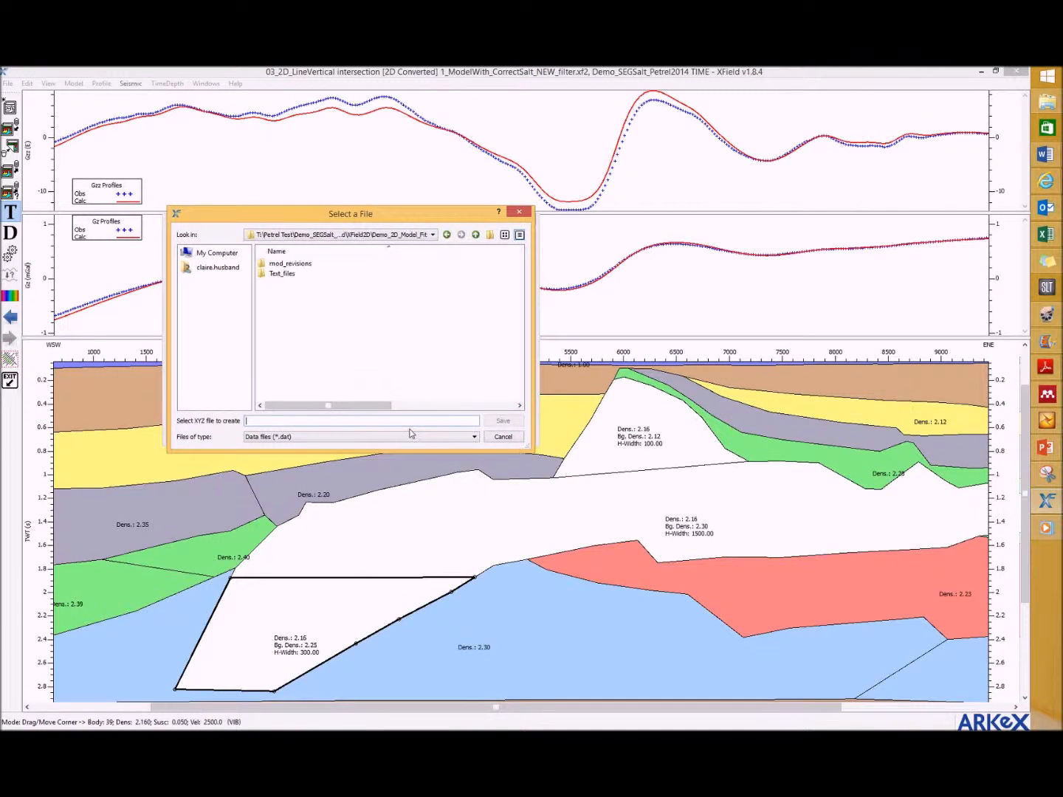
pyautogui.write('test')
pyautogui.click(492, 422)
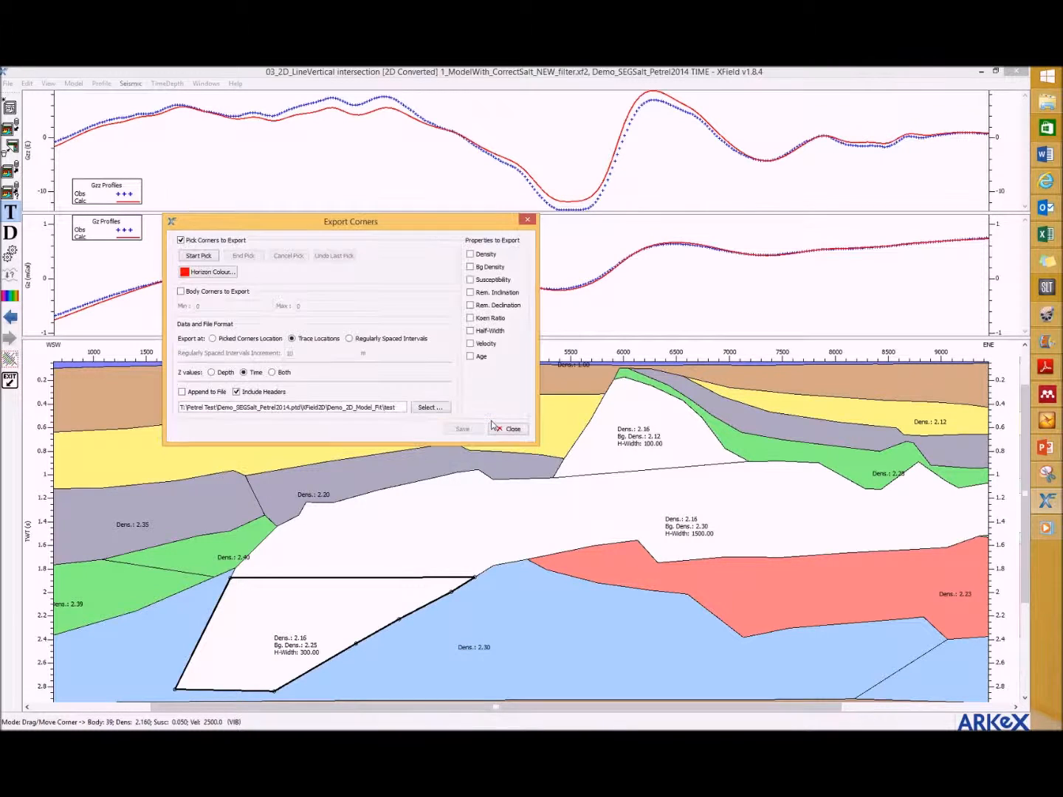
# Step: Pick the horizon to export along the top of the salt, from the western flank over the crest to its eastern flank
pyautogui.click(198, 255)
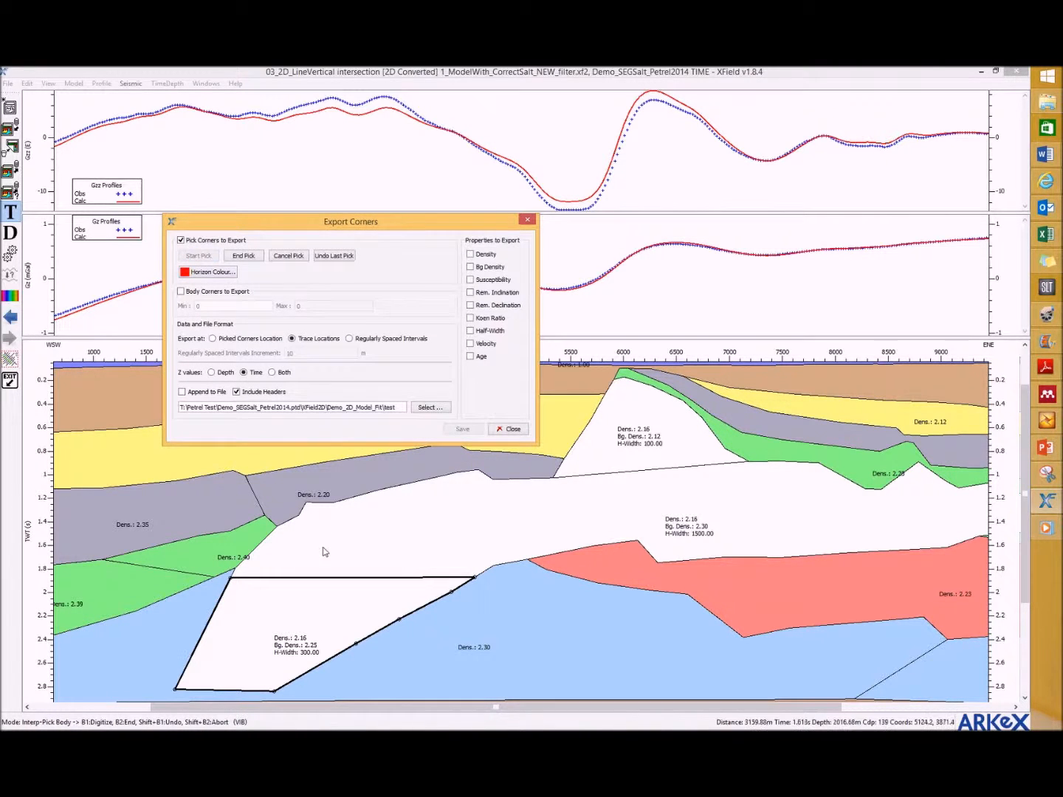
pyautogui.click(230, 579)
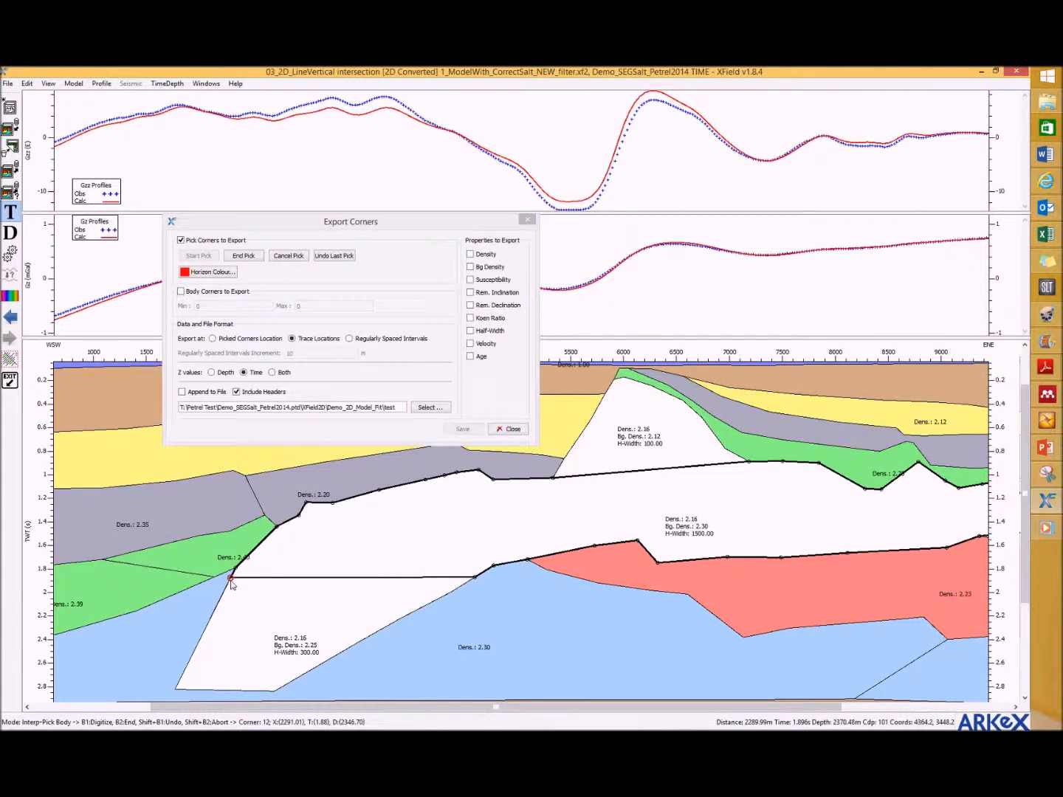
pyautogui.click(333, 503)
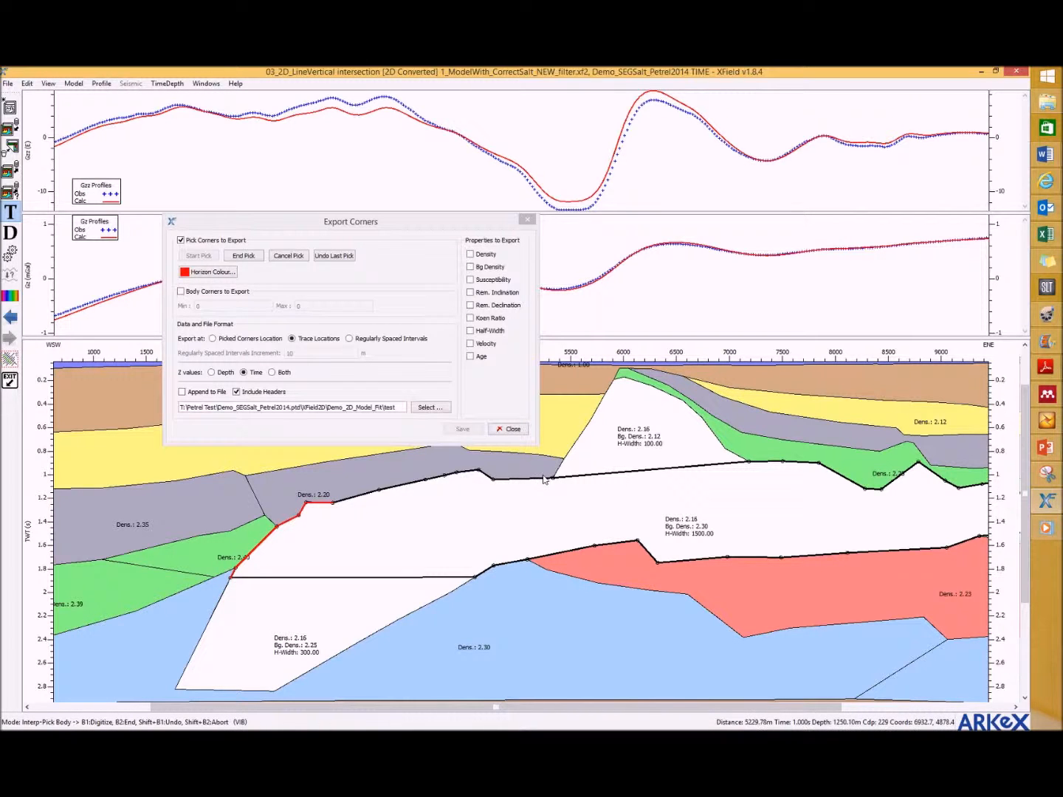
pyautogui.click(457, 474)
pyautogui.click(457, 473)
pyautogui.click(552, 479)
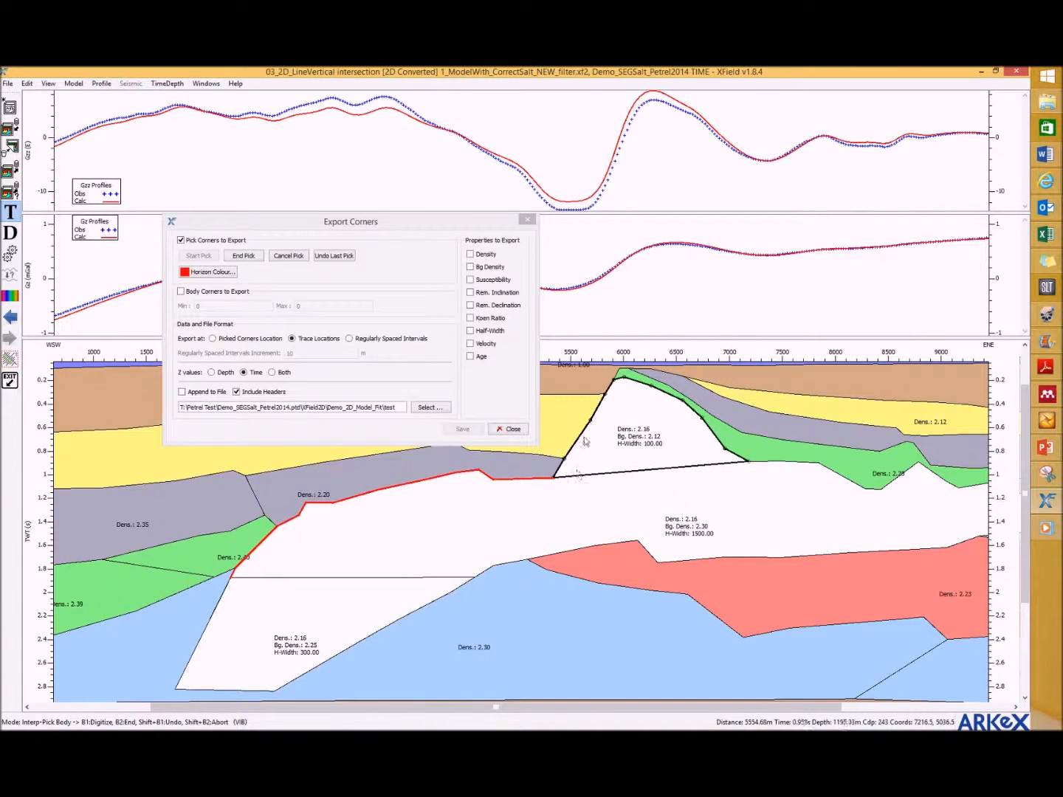
pyautogui.click(614, 378)
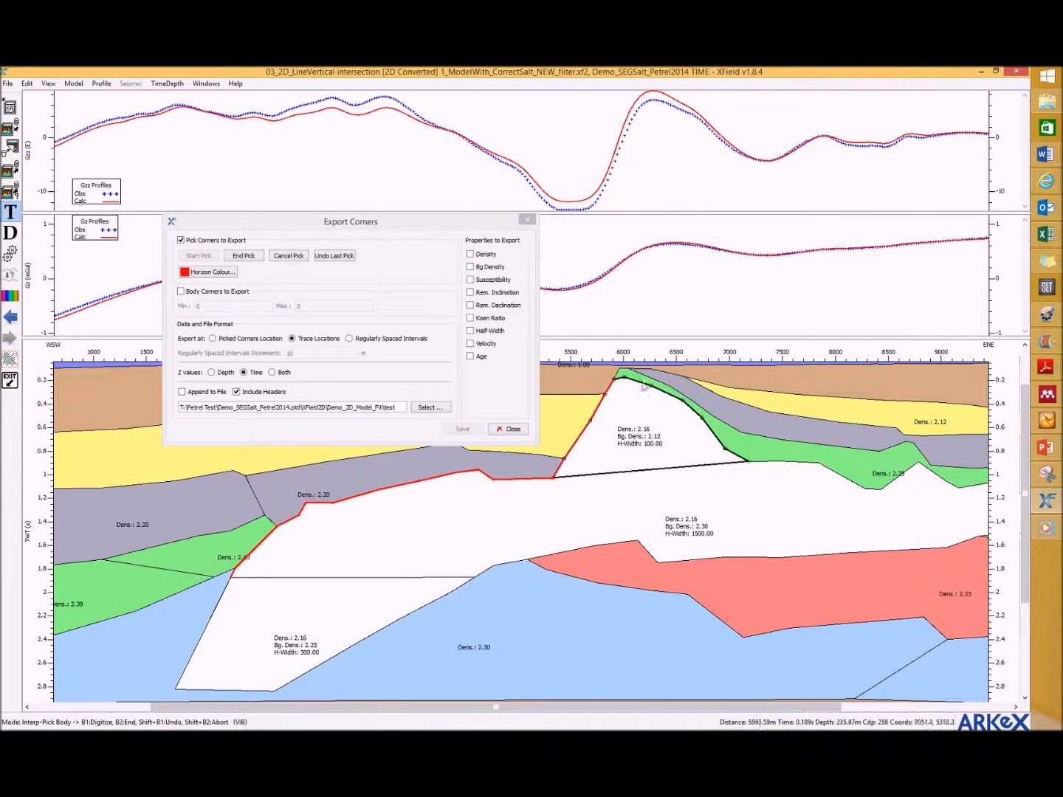
pyautogui.click(699, 418)
pyautogui.click(724, 448)
pyautogui.click(245, 257)
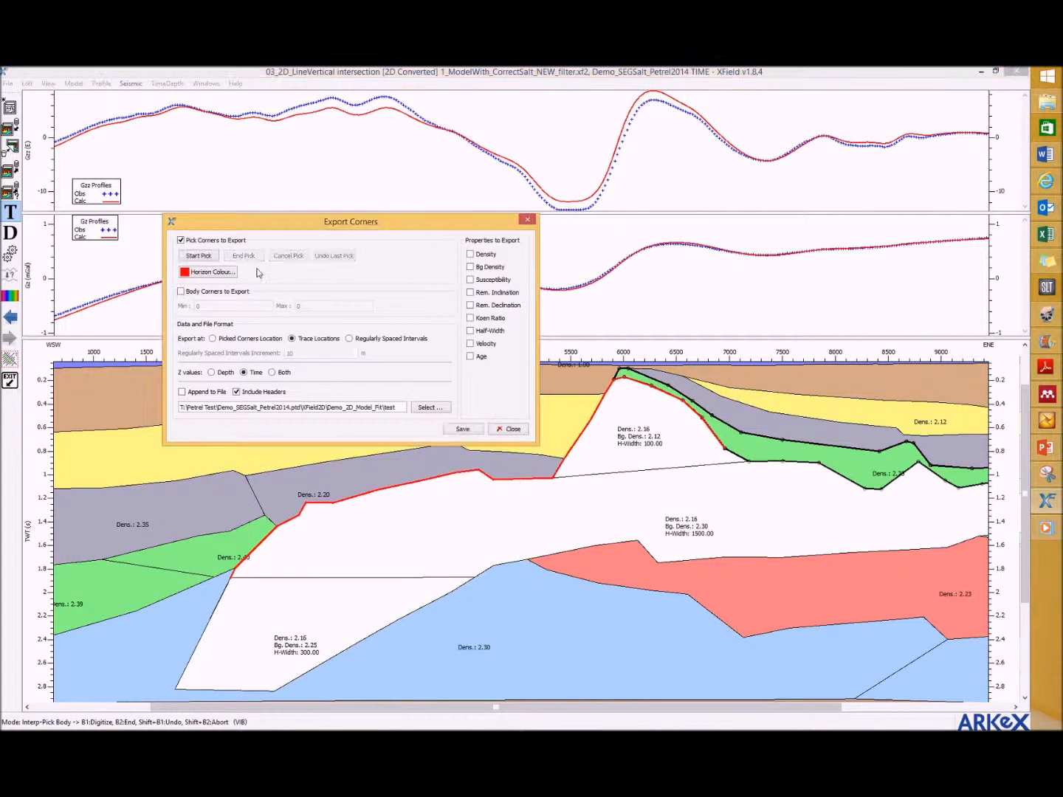
# Step: Save the picked corners to the export file and close the corner export
pyautogui.click(462, 428)
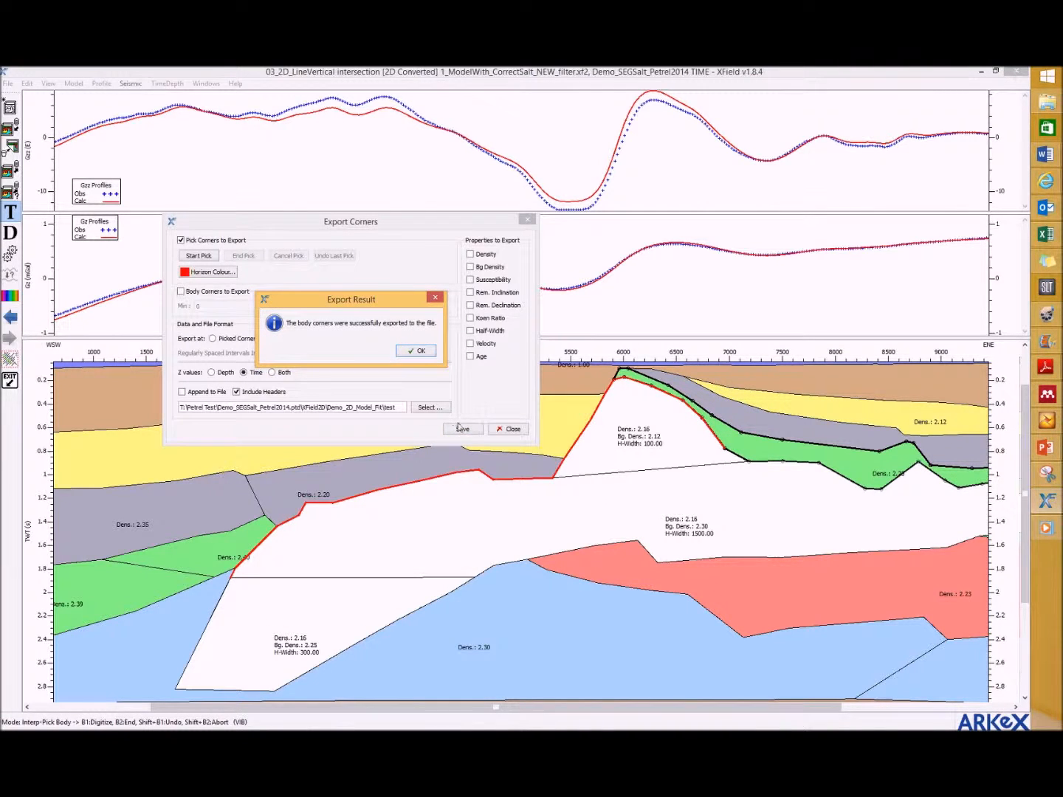
pyautogui.click(418, 352)
pyautogui.click(493, 428)
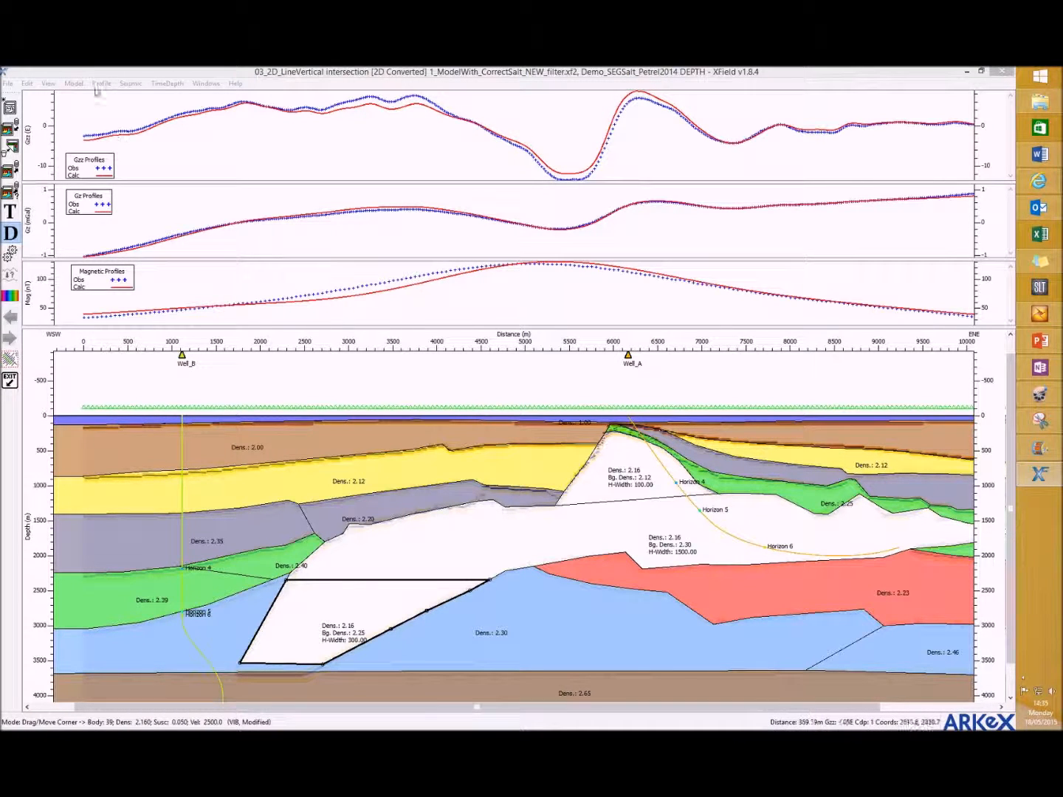
# Step: Set the model transparency to 30 in the model body colouring settings
pyautogui.click(74, 84)
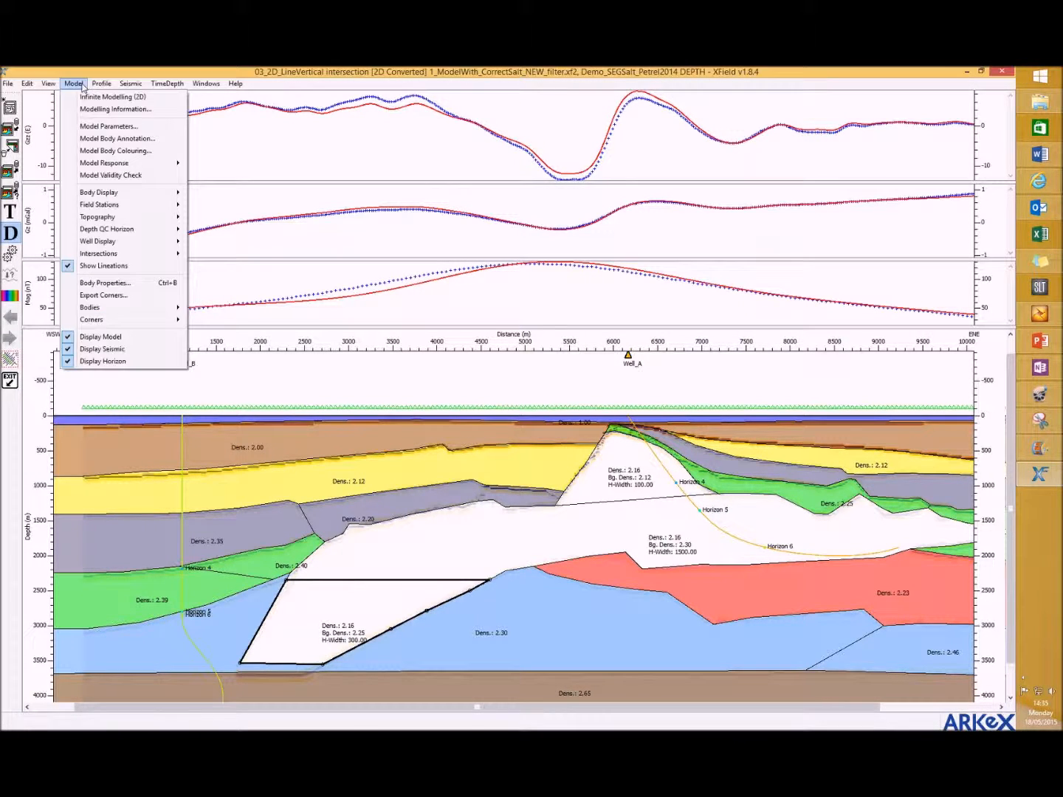
pyautogui.click(167, 153)
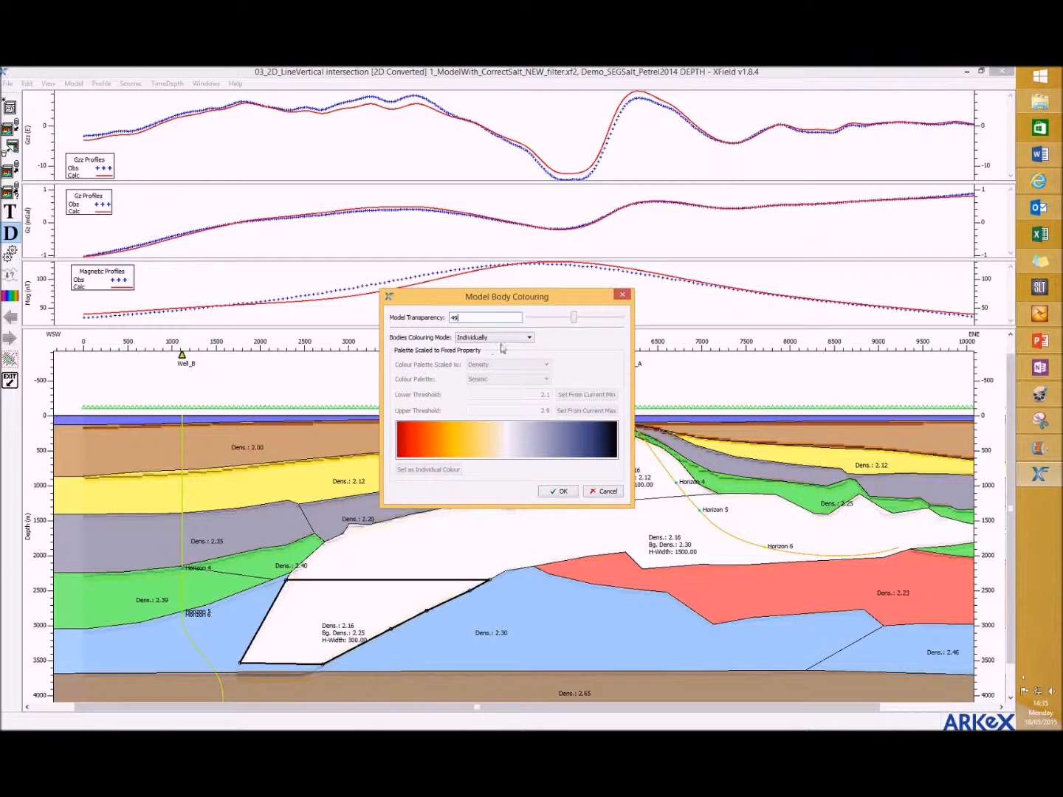
pyautogui.moveTo(572, 318)
pyautogui.mouseDown()
pyautogui.moveTo(628, 322)
pyautogui.moveTo(515, 324)
pyautogui.moveTo(576, 319)
pyautogui.mouseUp()
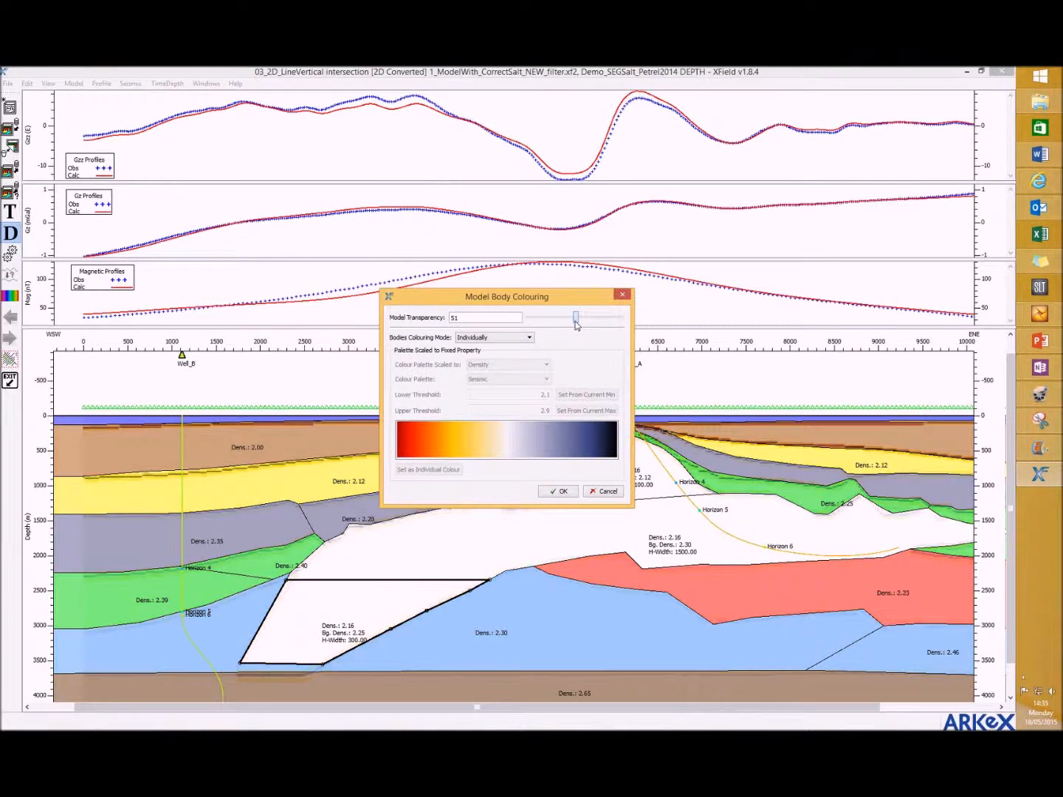
pyautogui.moveTo(496, 320); pyautogui.dragTo(391, 329)
pyautogui.write('30')
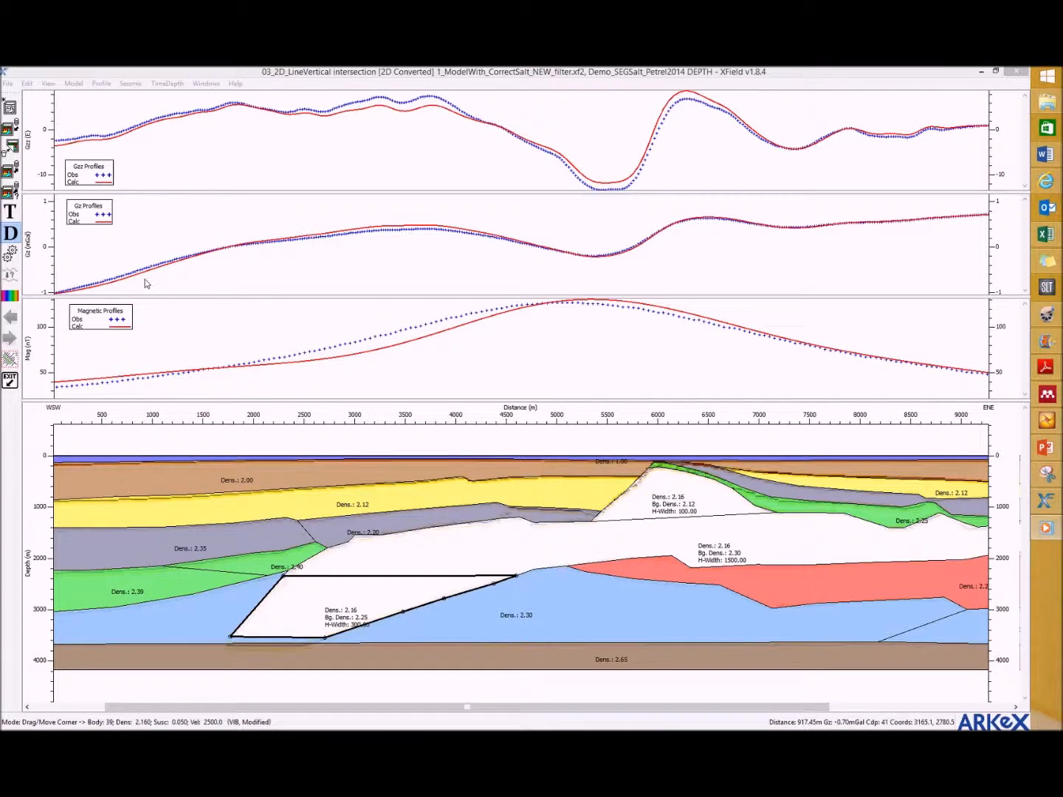
# Step: Set the gravity modelling flight height to 200 m in the model parameters
pyautogui.click(74, 85)
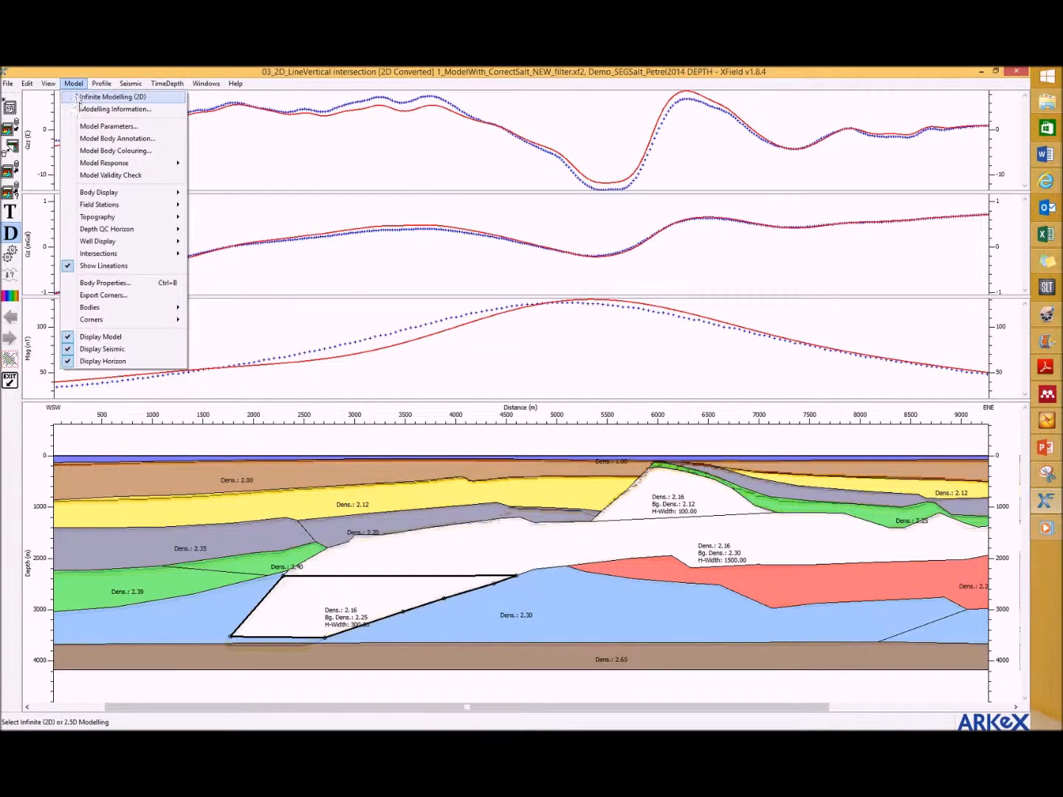
pyautogui.click(91, 129)
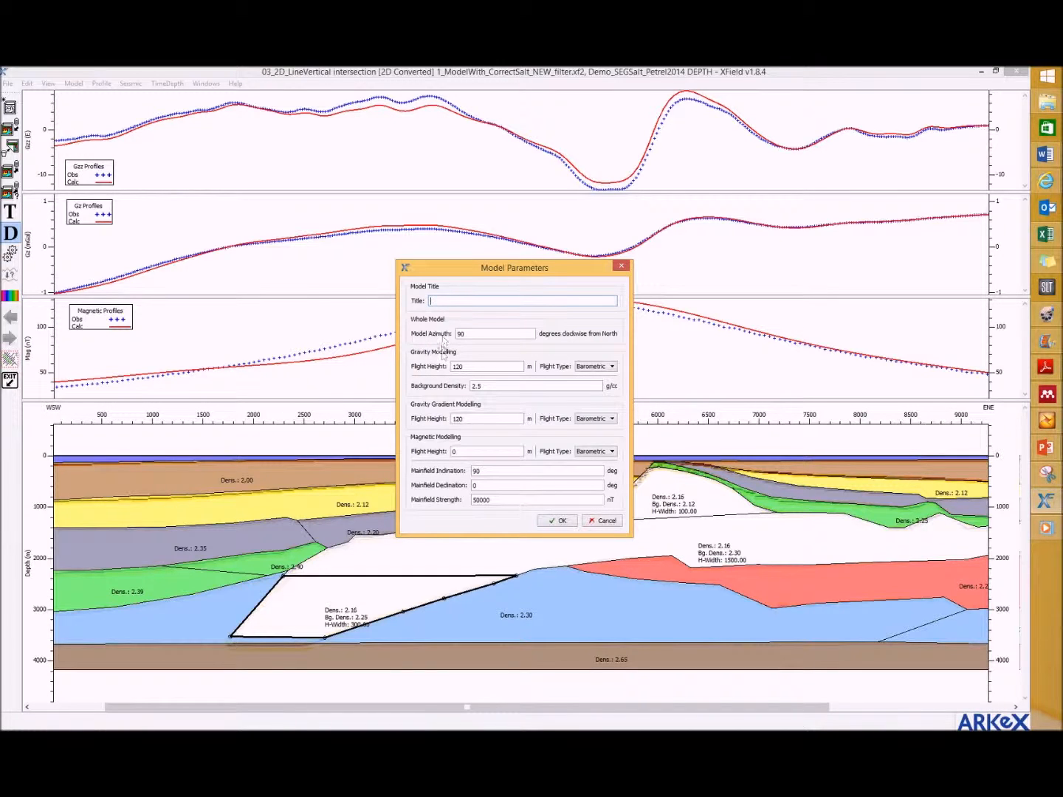
pyautogui.doubleClick(458, 454)
pyautogui.doubleClick(460, 367)
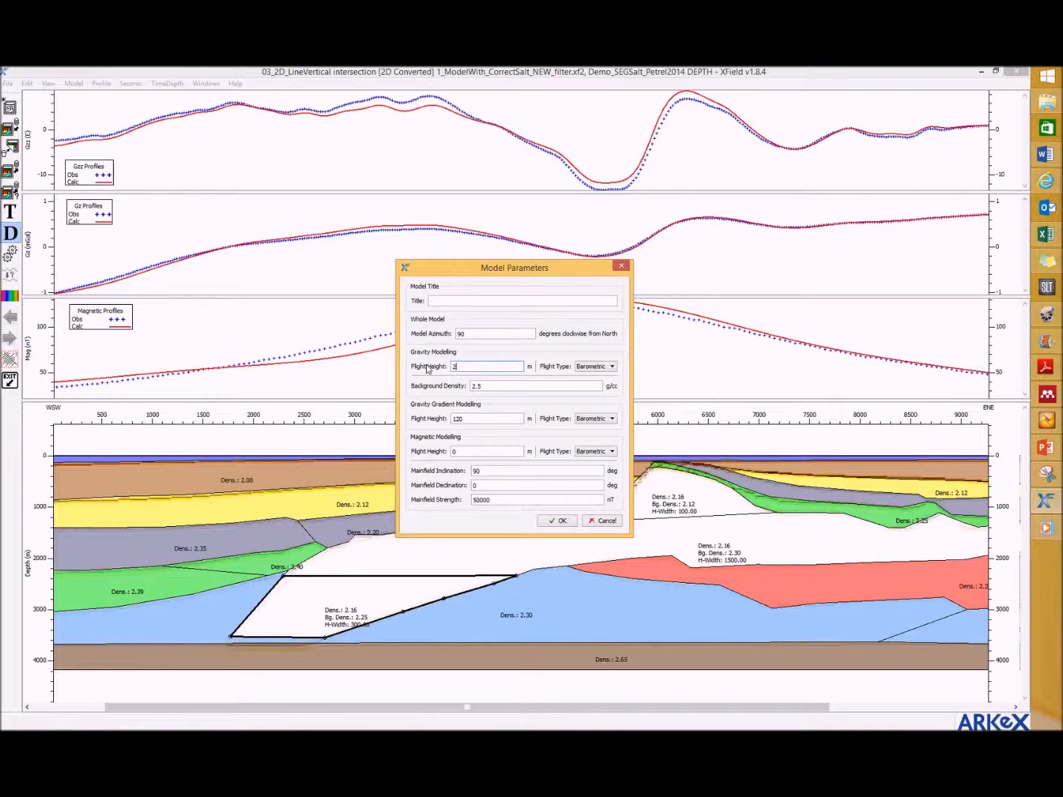
pyautogui.click(544, 524)
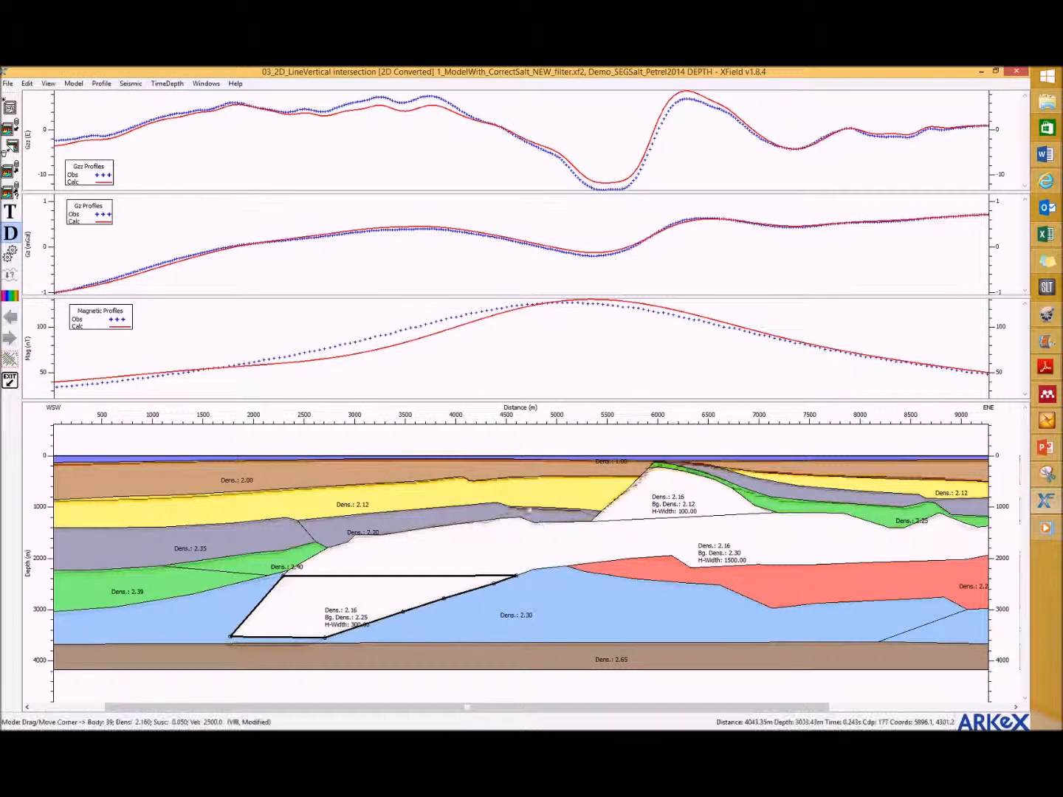
# Step: Display the gravity, gravity gradient and magnetic field stations above the section and inspect their separate flight heights
pyautogui.click(74, 84)
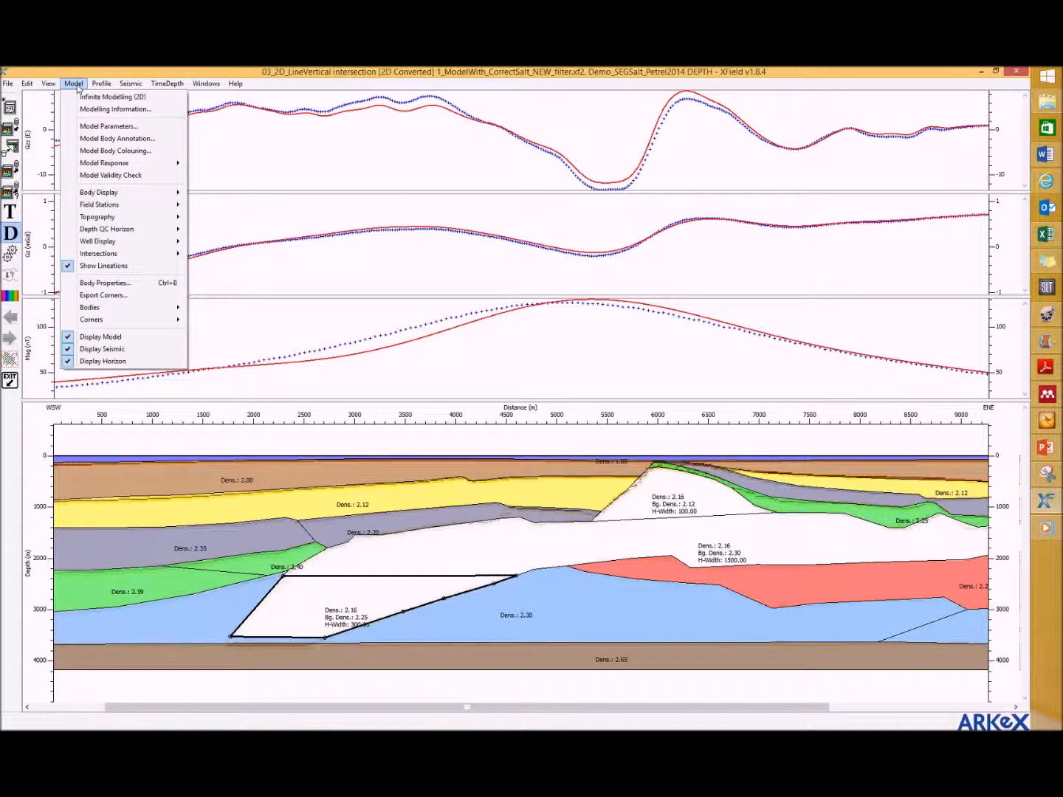
pyautogui.moveTo(98, 209)
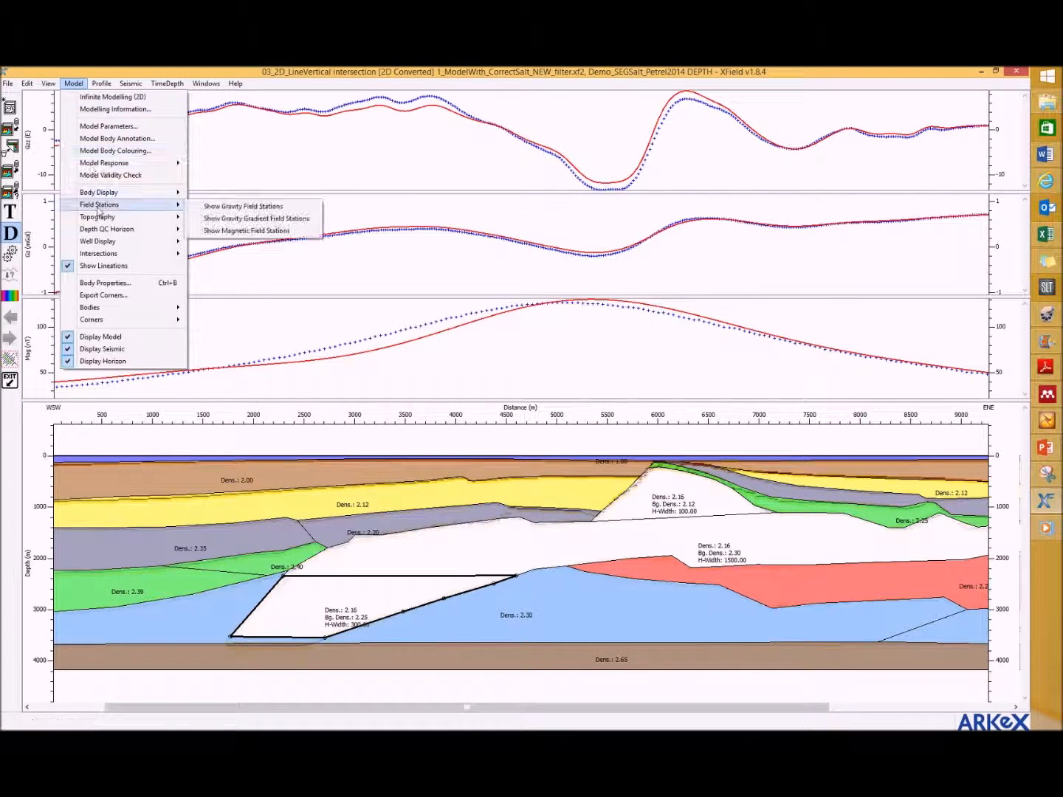
pyautogui.click(214, 209)
pyautogui.click(74, 83)
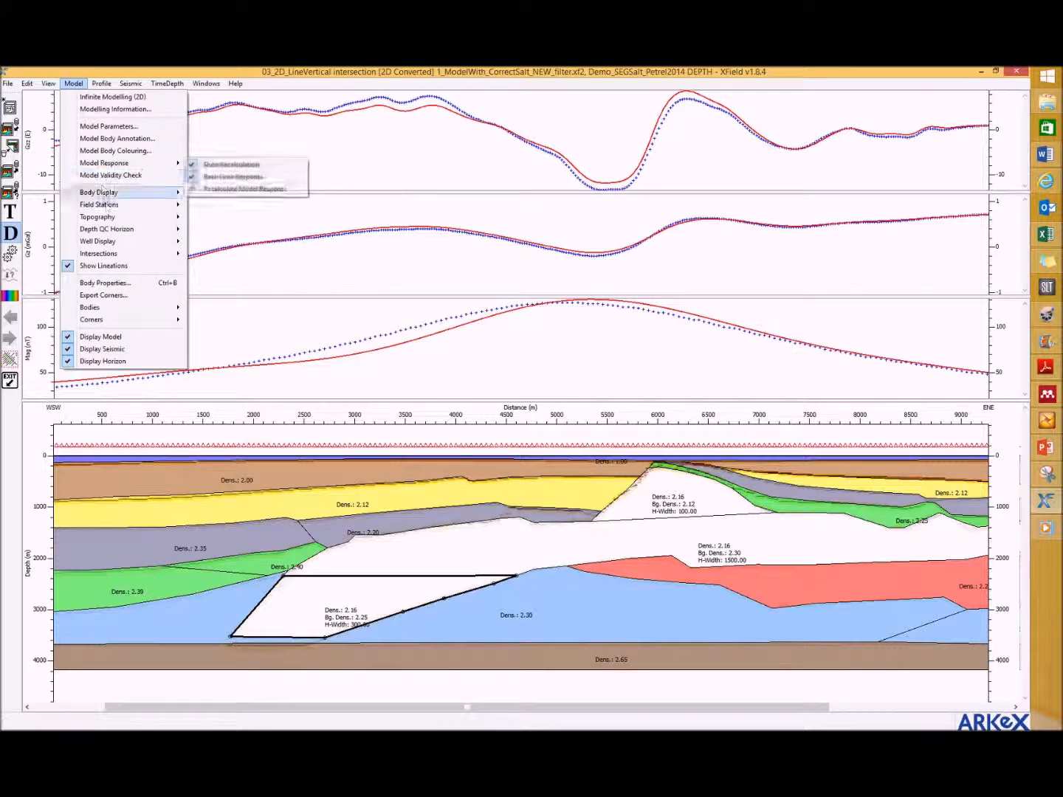
pyautogui.moveTo(104, 204)
pyautogui.click(228, 219)
pyautogui.click(74, 84)
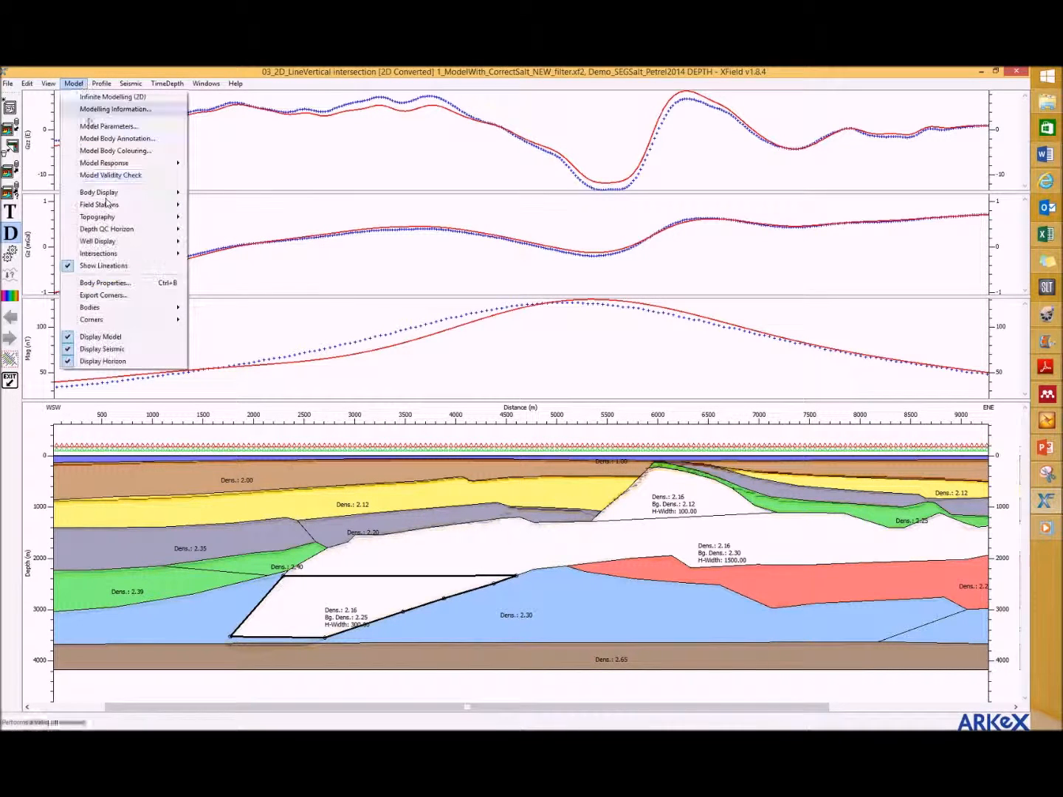
pyautogui.moveTo(109, 208)
pyautogui.click(248, 231)
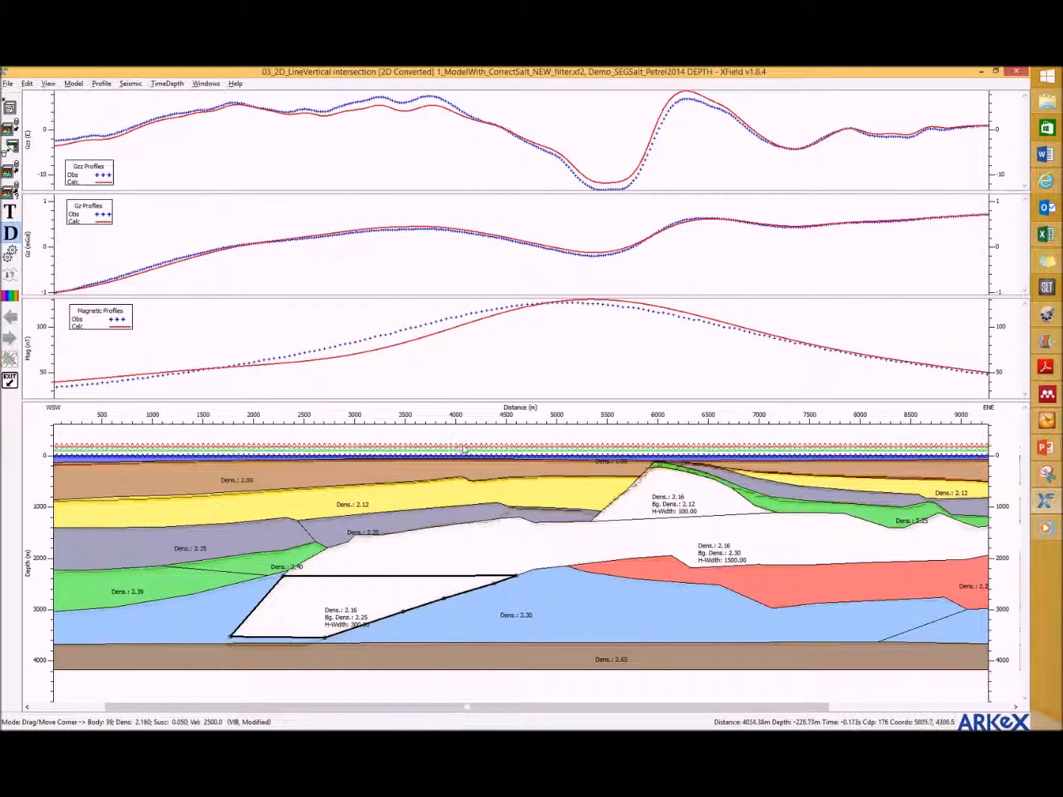
pyautogui.scroll(3, 452, 448)
pyautogui.scroll(2, 465, 450)
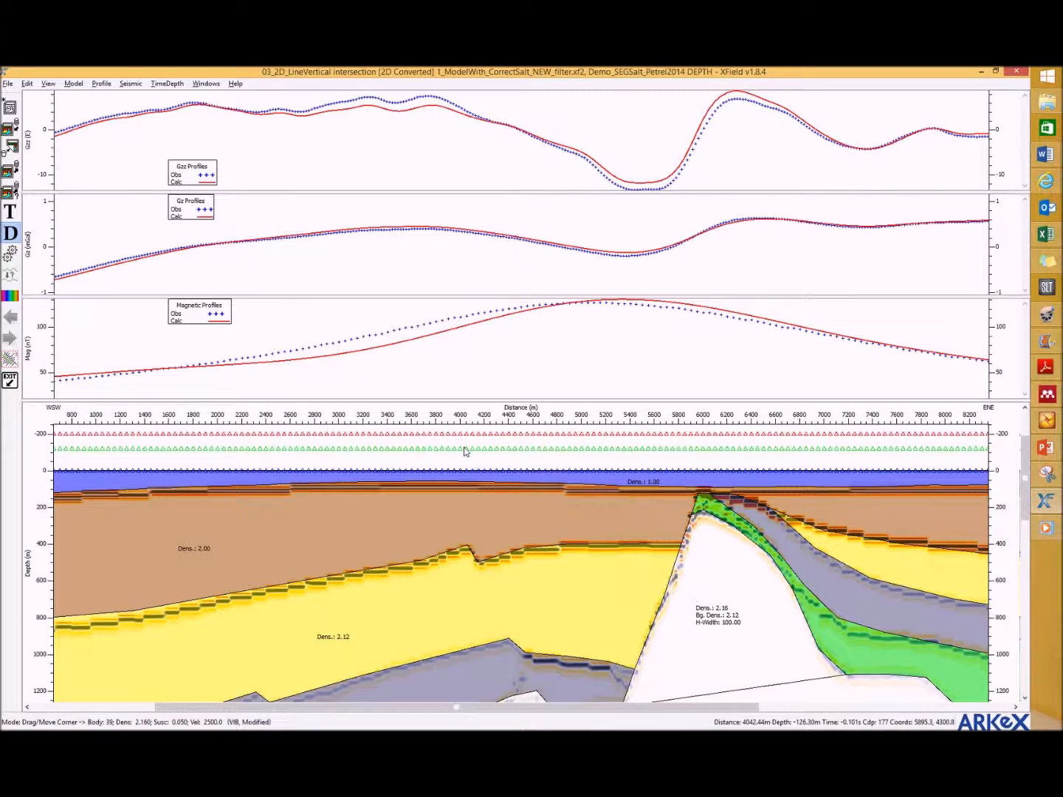